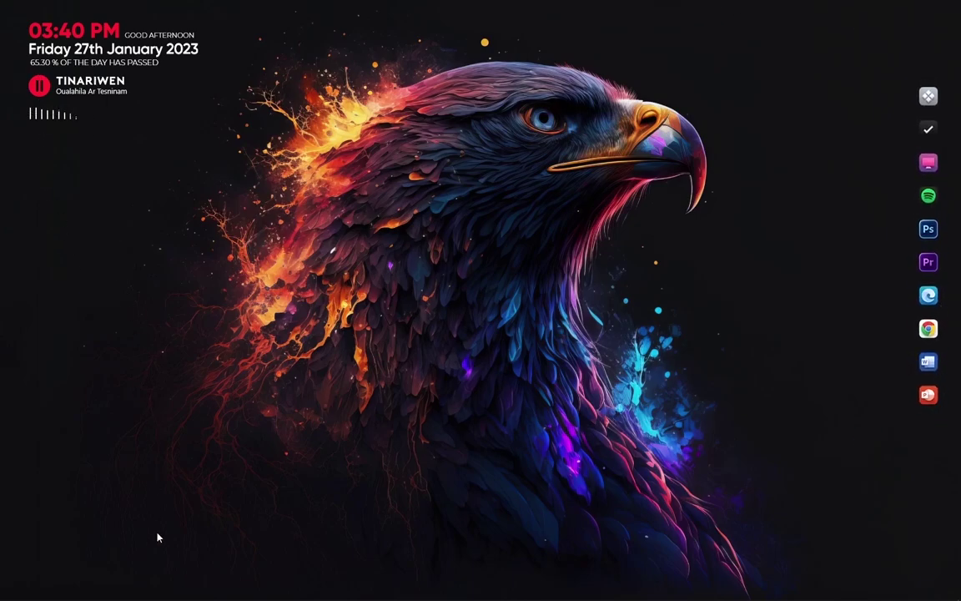
- Preview the themed desktop by opening File Explorer at This PC, then restoring and shortening its window
click(43, 590)
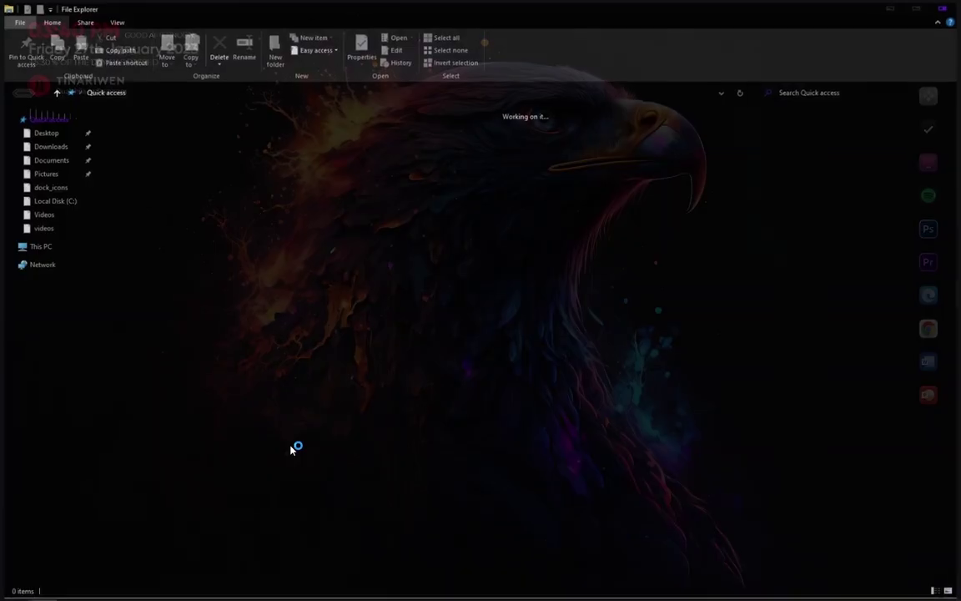
click(38, 245)
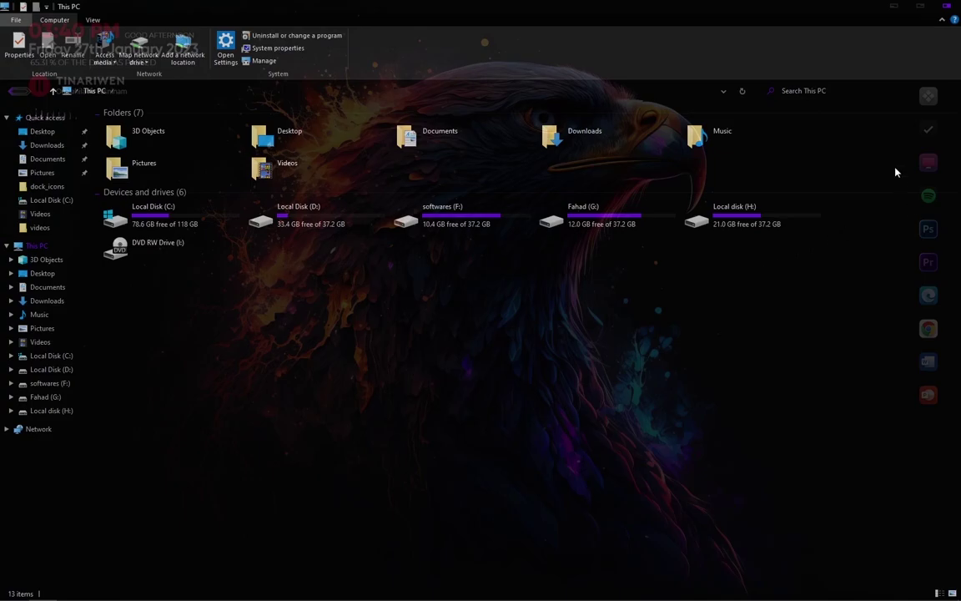
click(922, 8)
drag(508, 23, 508, 48)
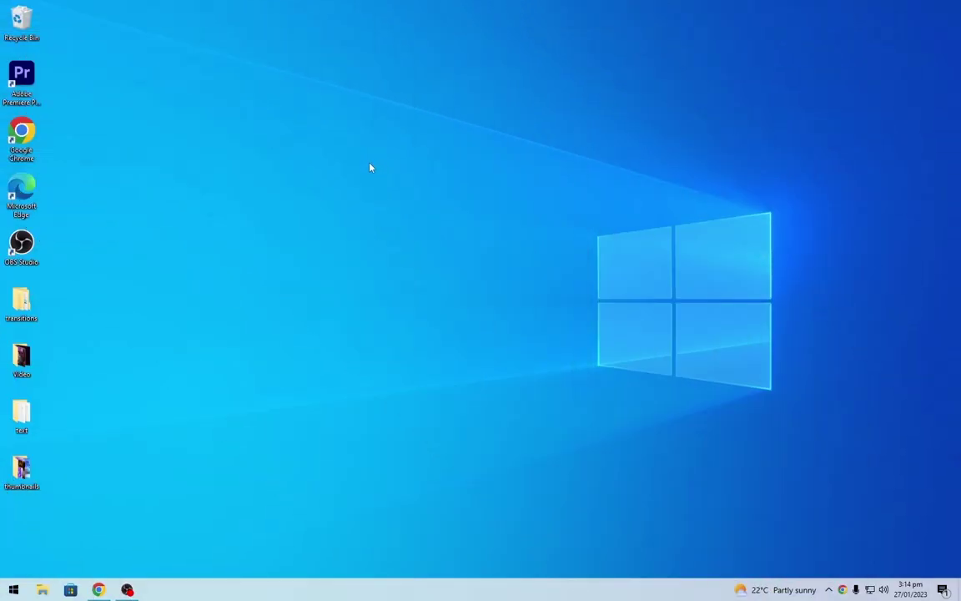
- Hide the desktop icons and turn on taskbar auto-hide in desktop mode
right_click(315, 151)
mouse_move(342, 155)
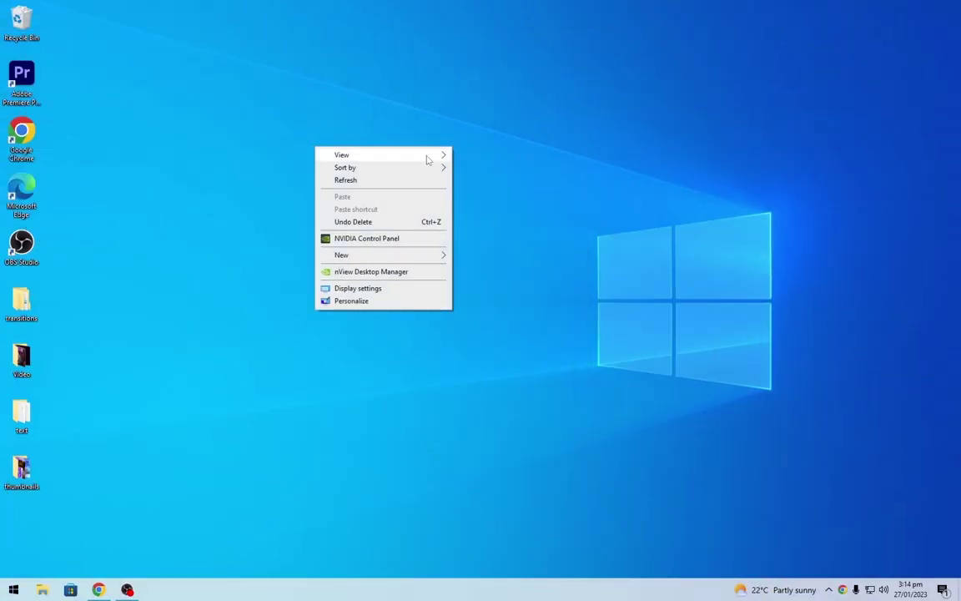
click(485, 225)
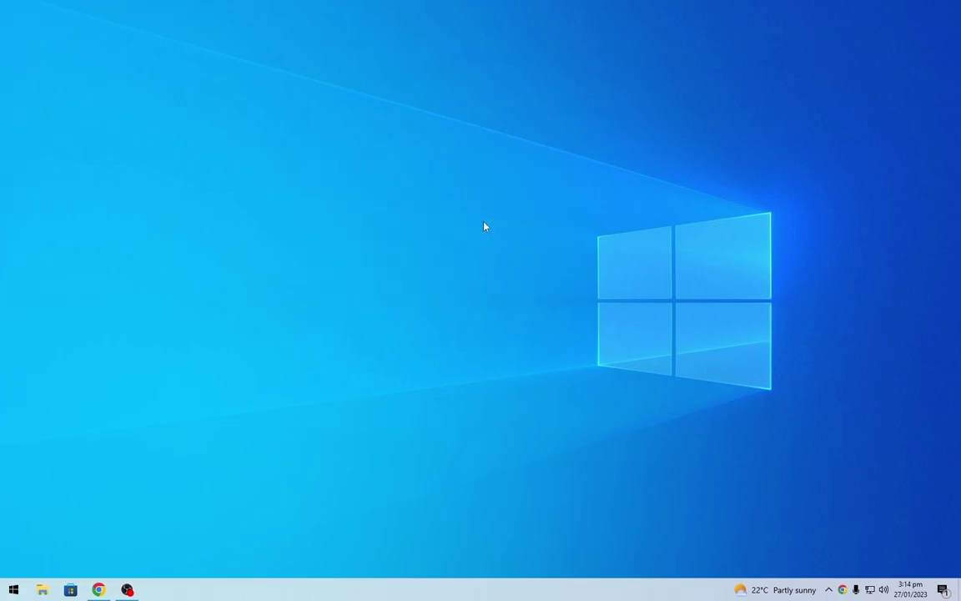
right_click(441, 590)
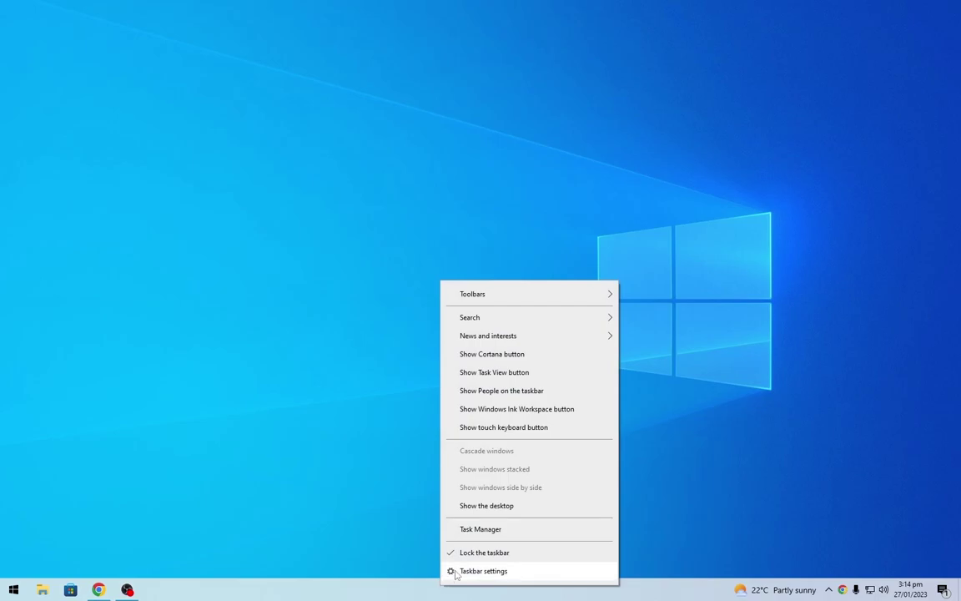
click(455, 570)
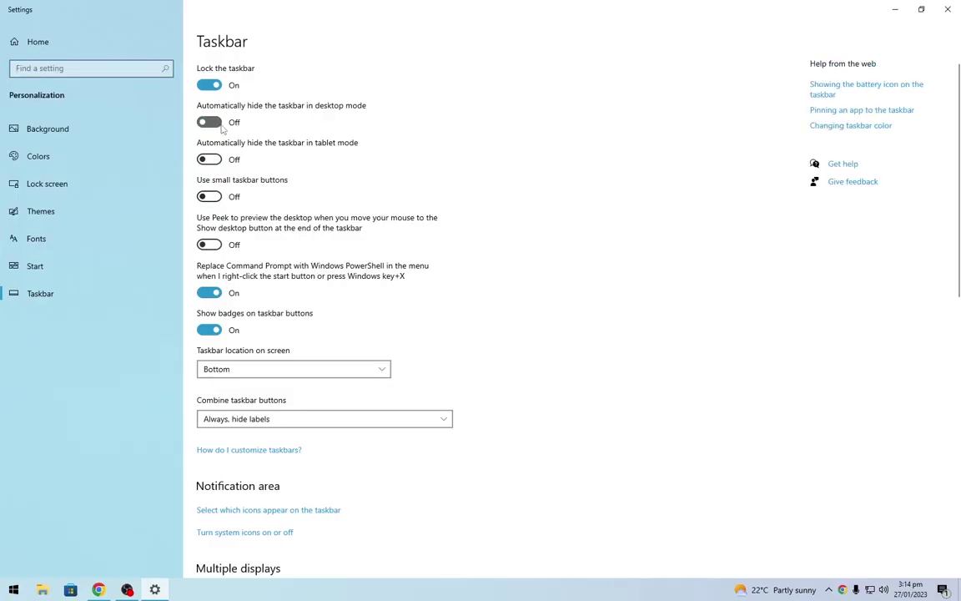
click(210, 122)
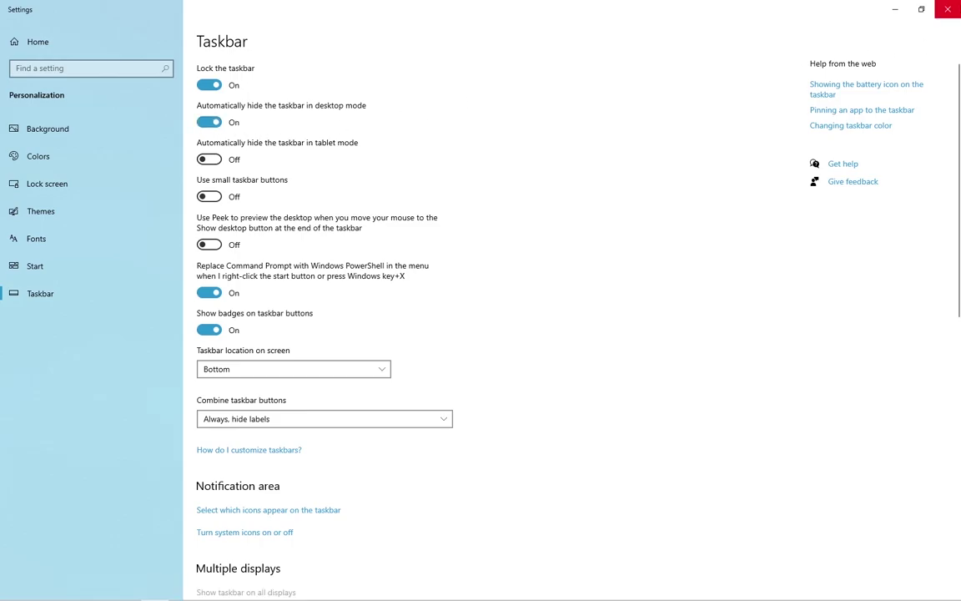
click(948, 9)
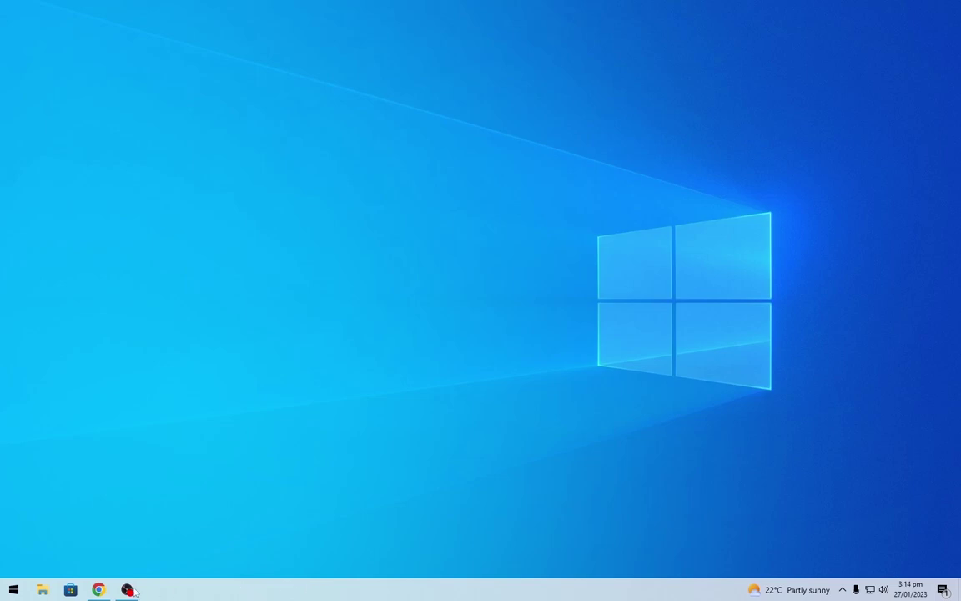
- Download ThemeTool.exe from the SecureUxTheme latest release and the System Transparency archive from MEGA
click(99, 590)
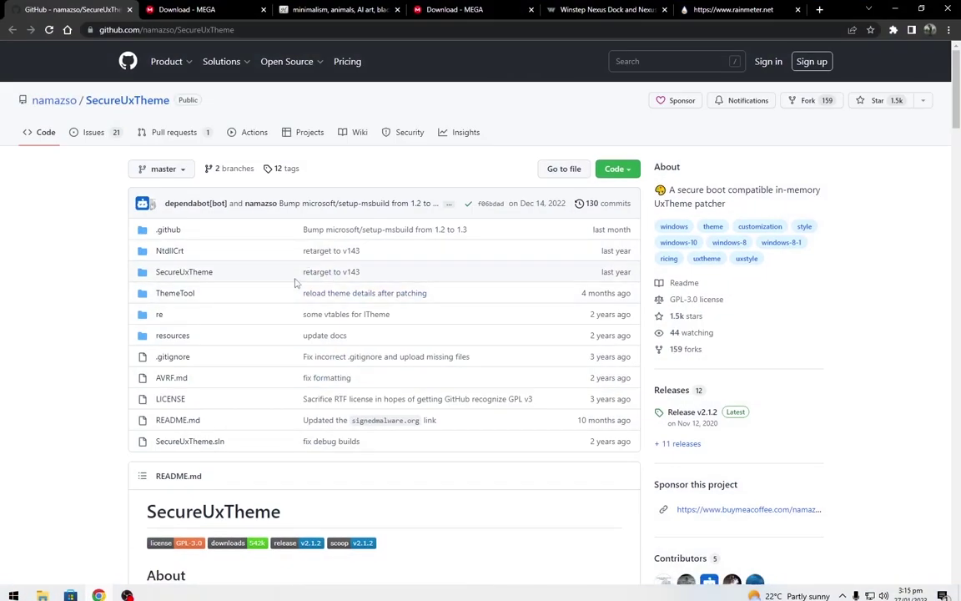
scroll(281, 243, down, 2)
scroll(281, 246, down, 2)
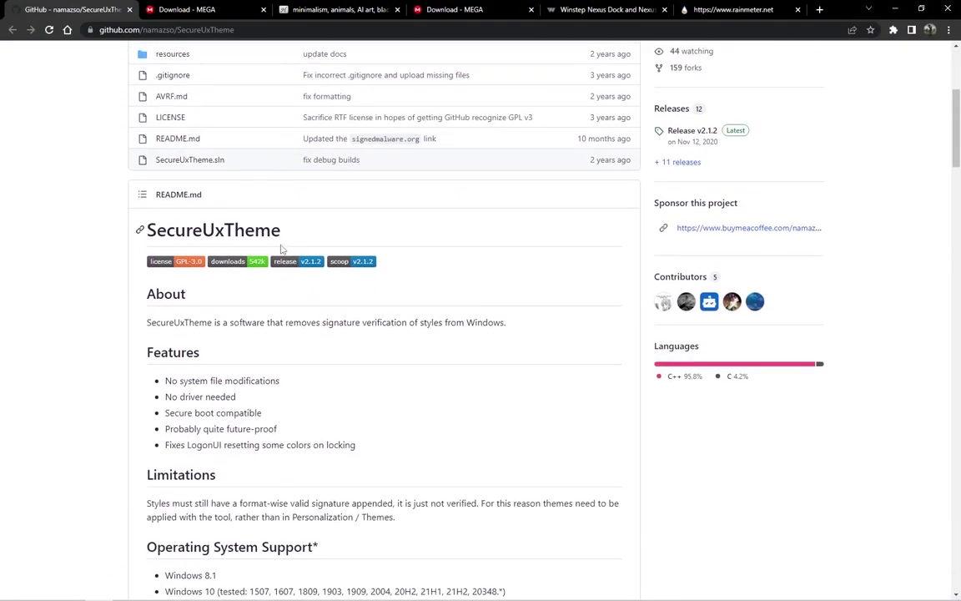
scroll(280, 250, down, 1)
scroll(280, 252, down, 1)
scroll(280, 292, down, 2)
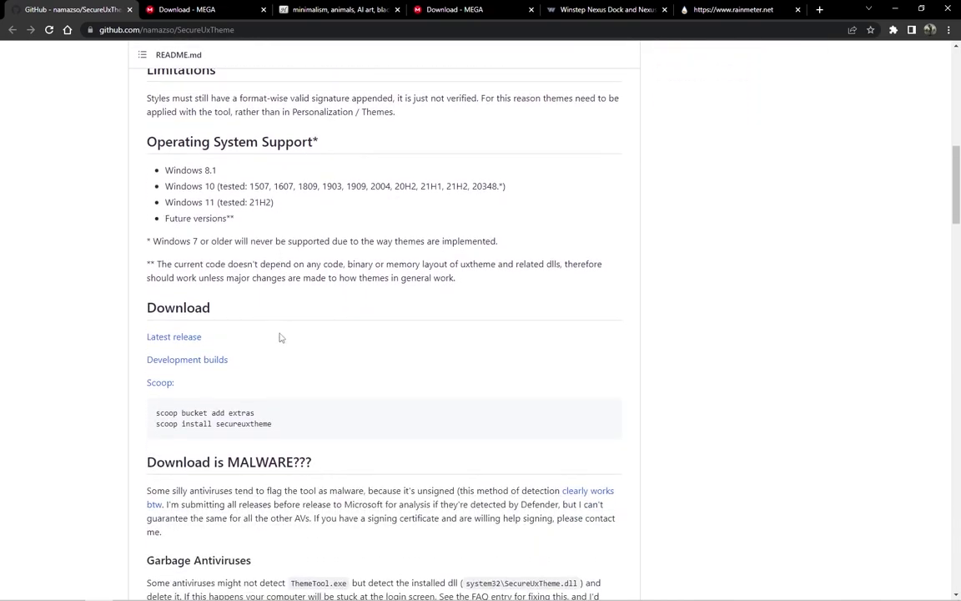
click(173, 341)
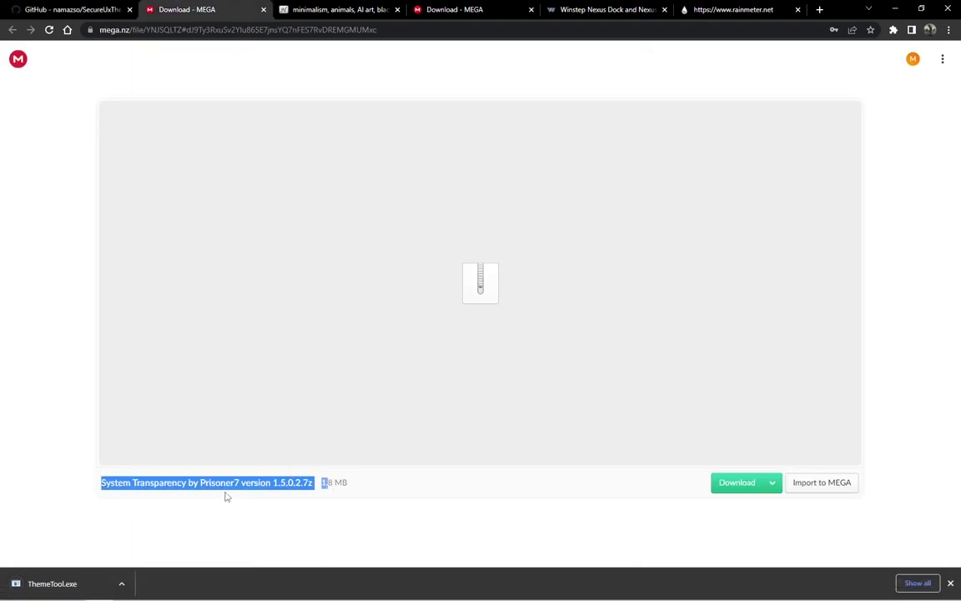
click(734, 484)
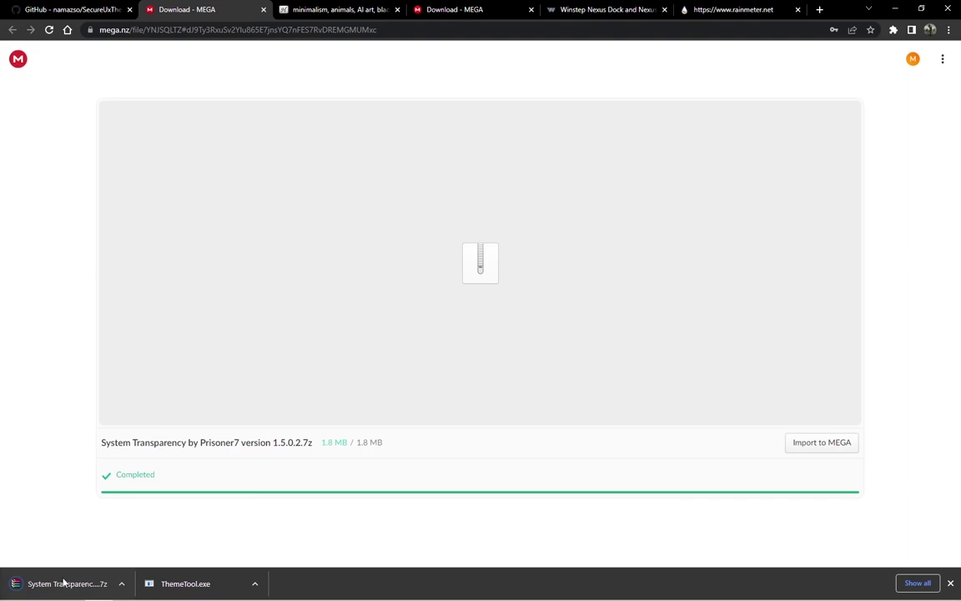
click(121, 584)
- Extract the System Transparency by Prisoner7 version 1.5.0.2 archive in Downloads
click(152, 545)
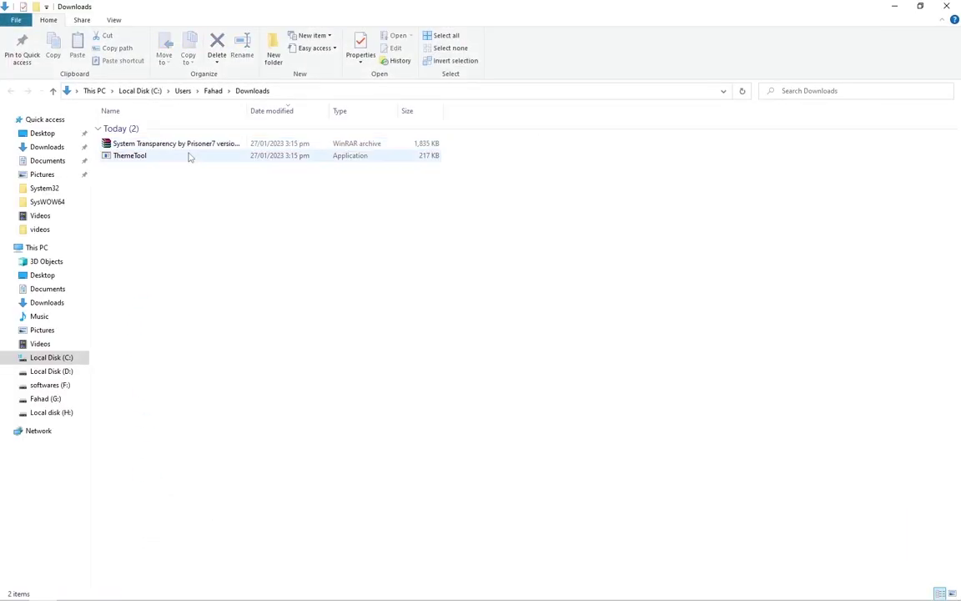
click(189, 143)
right_click(190, 142)
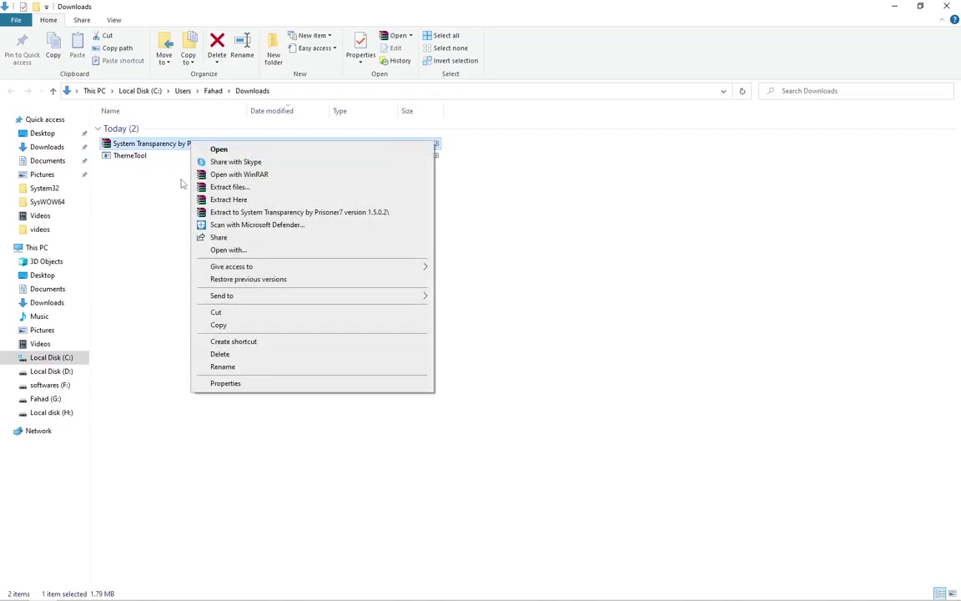
click(218, 200)
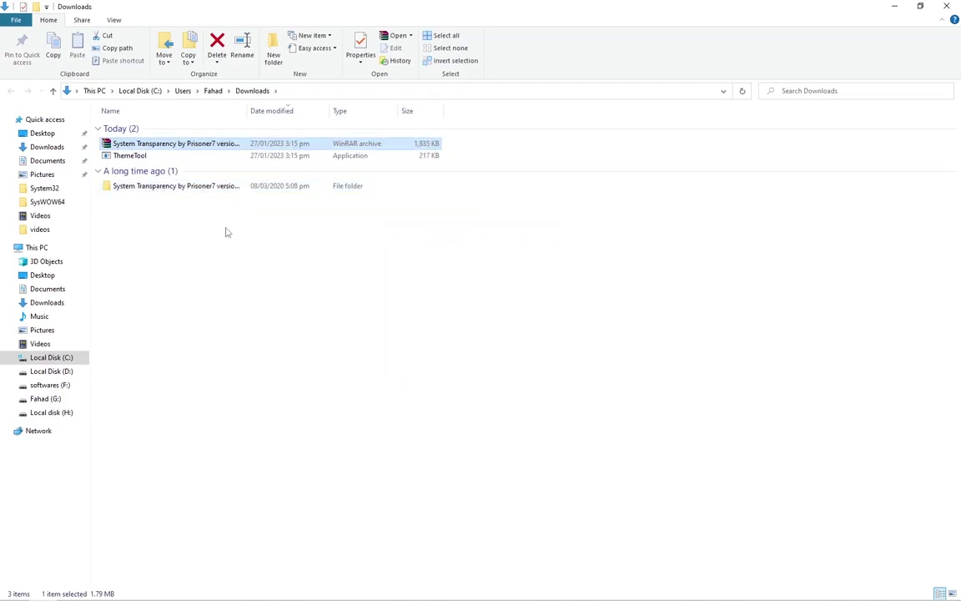
- Copy ThemeTool and the extracted System Transparency folder
click(473, 228)
click(112, 157)
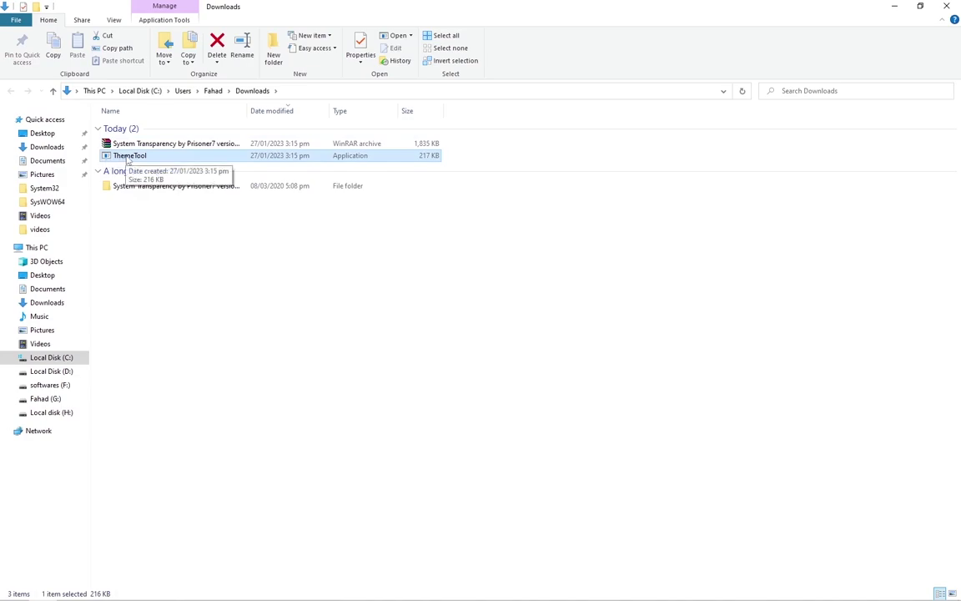
ctrl+click(134, 187)
right_click(135, 187)
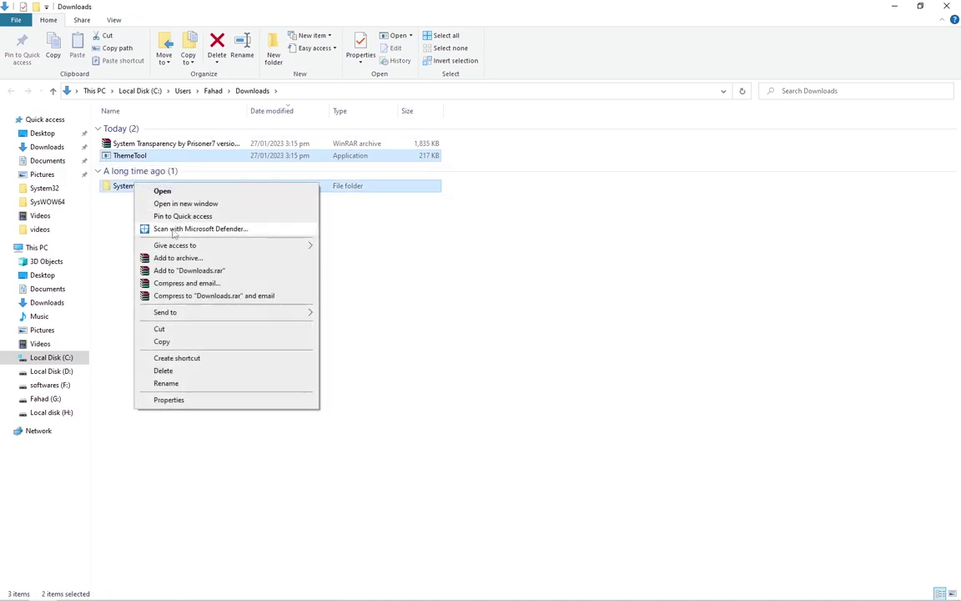
click(176, 341)
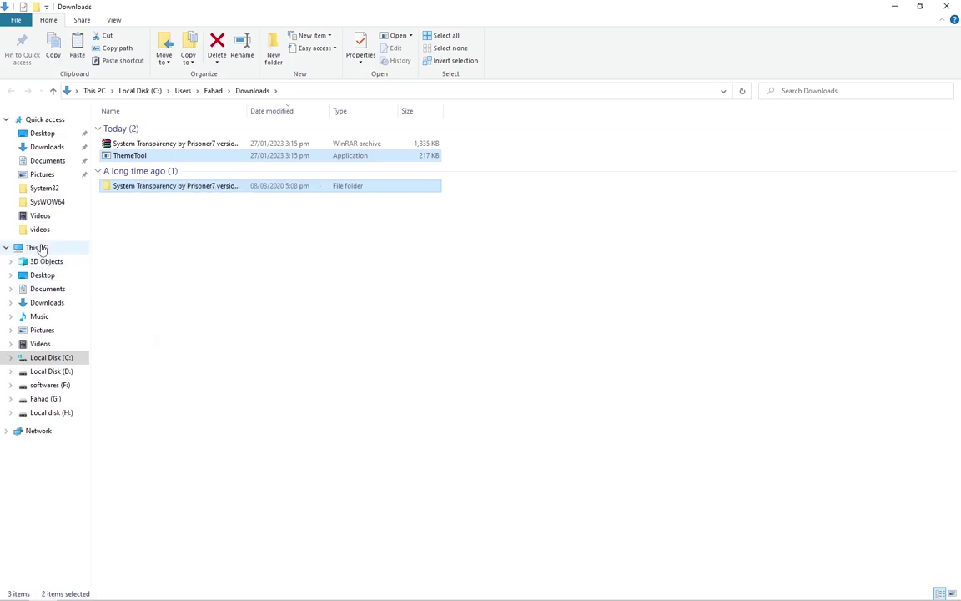
- Paste both items into the root of Local Disk (C:), granting administrator permission for all
click(37, 248)
double_click(129, 223)
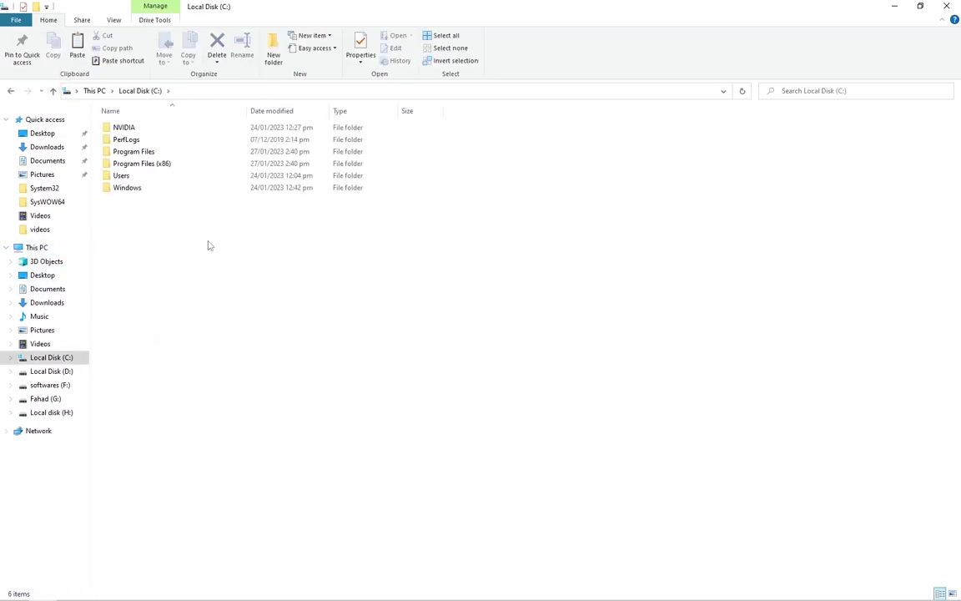
right_click(208, 243)
click(236, 304)
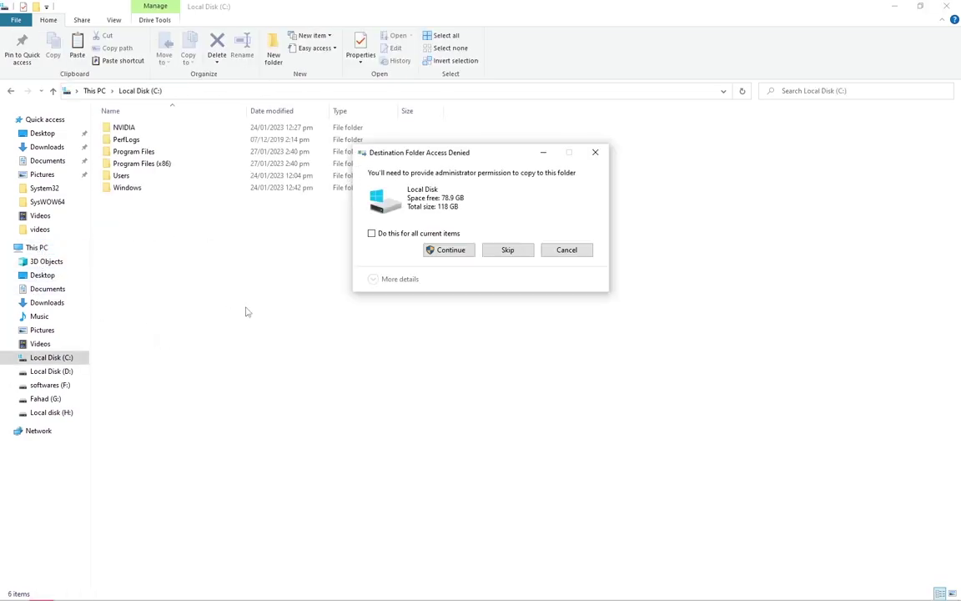
click(390, 233)
click(446, 250)
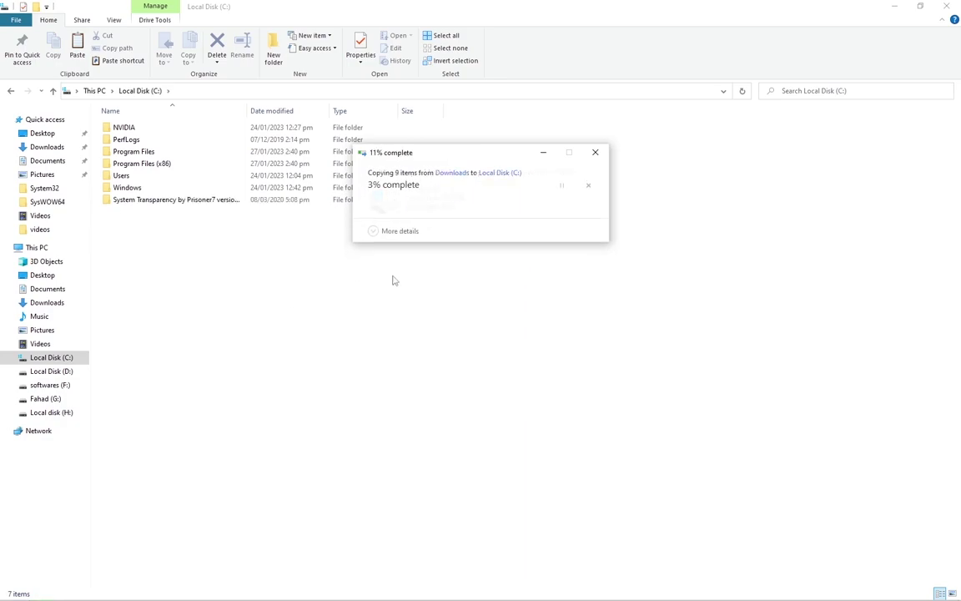
click(191, 246)
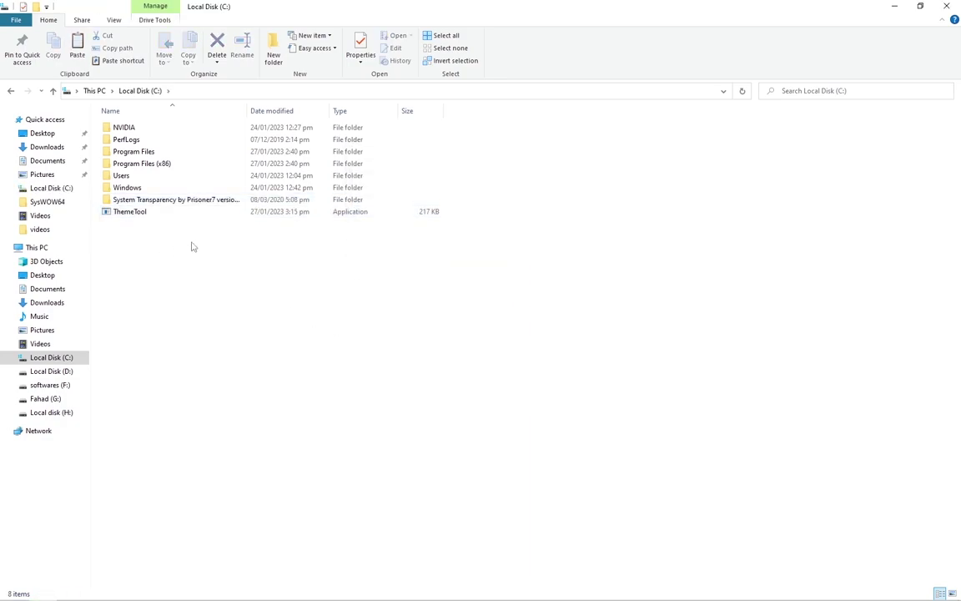
- Run ThemeTool from C: as administrator and accept its license prompt
click(130, 214)
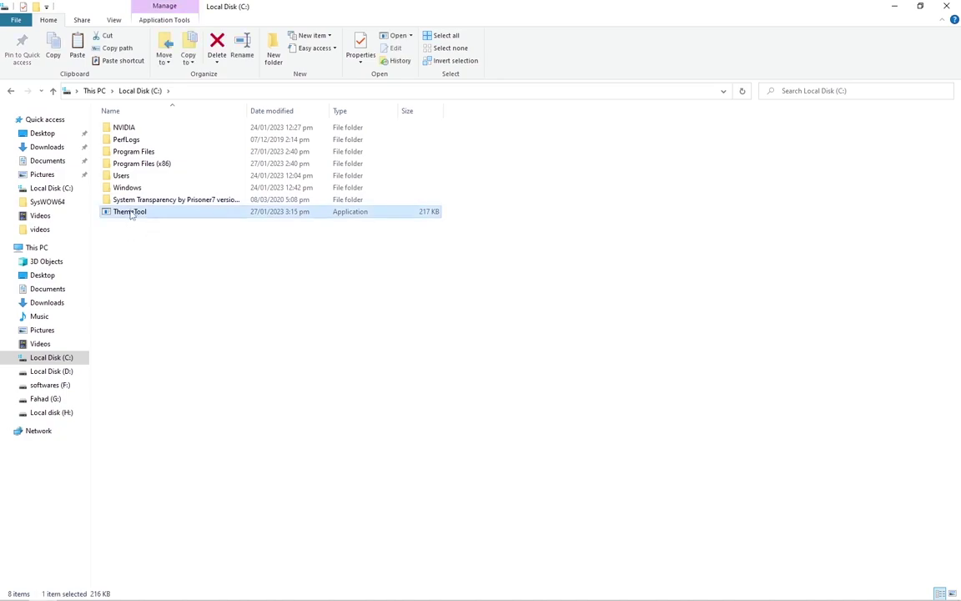
right_click(131, 214)
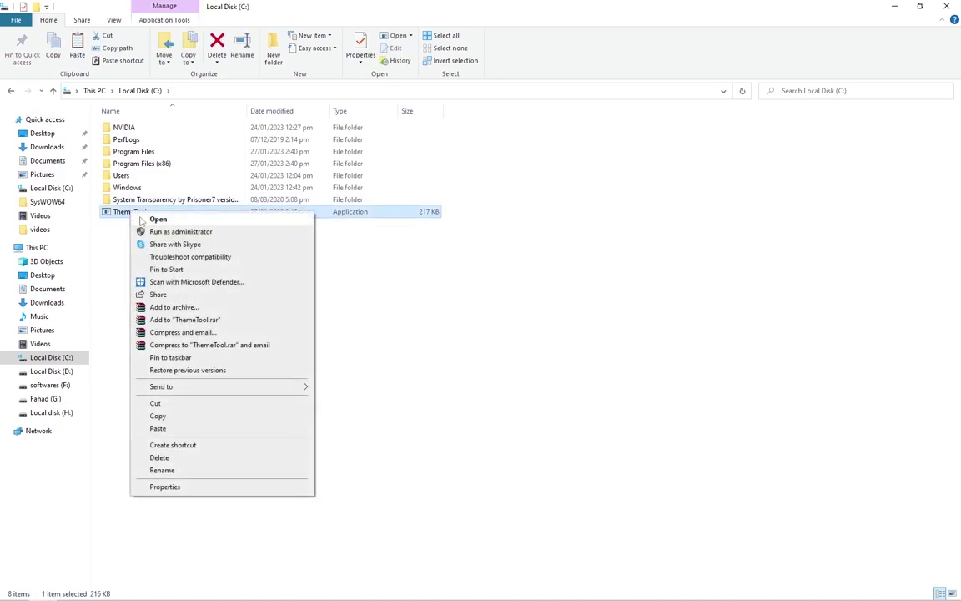
click(184, 236)
click(469, 348)
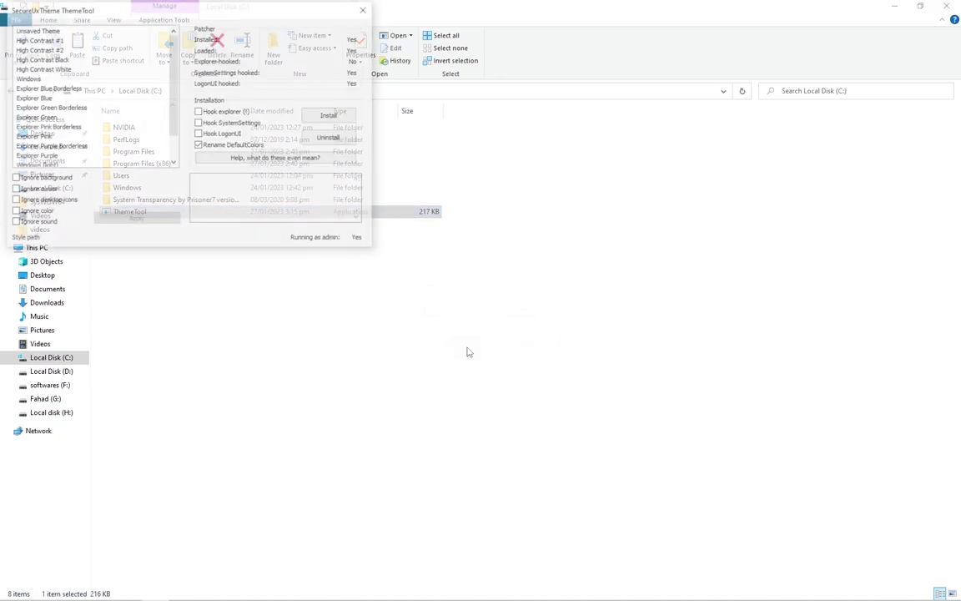
mouse_move(177, 18)
mouse_down()
mouse_move(399, 123)
mouse_move(480, 177)
mouse_up()
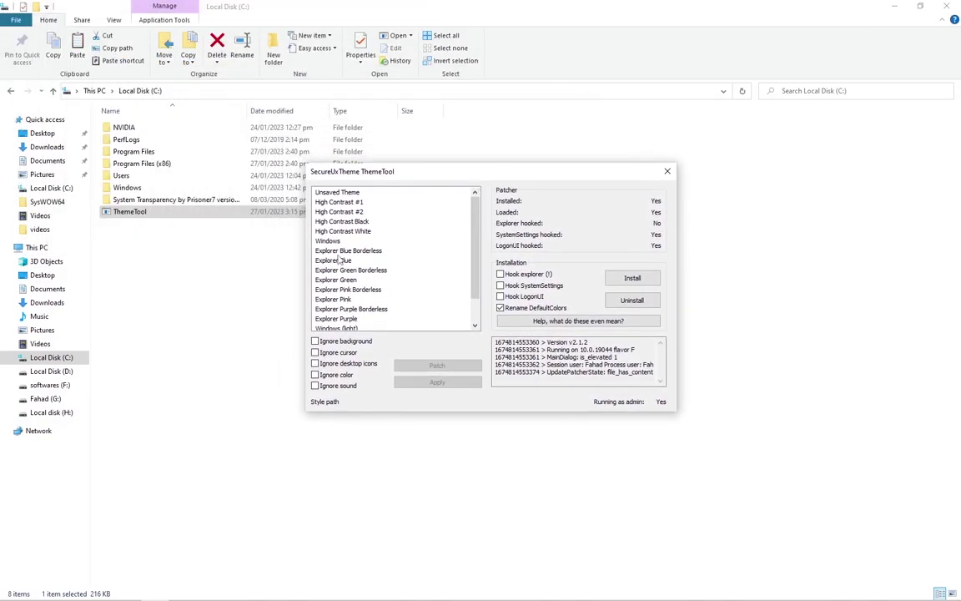
- Patch and apply Explorer Purple, install hooks including LogonUI, then close ThemeTool
scroll(337, 296, down, 1)
click(330, 291)
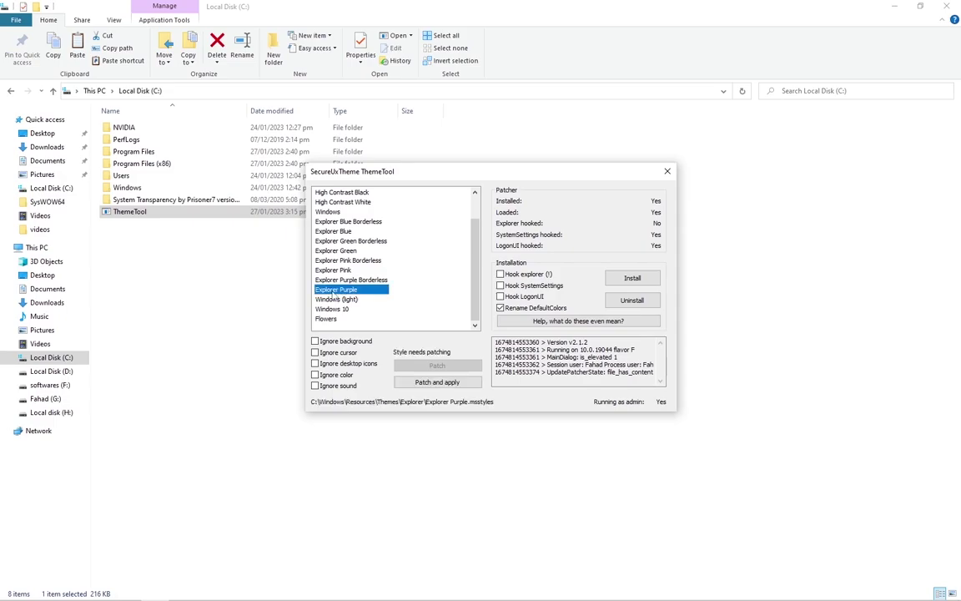
click(417, 383)
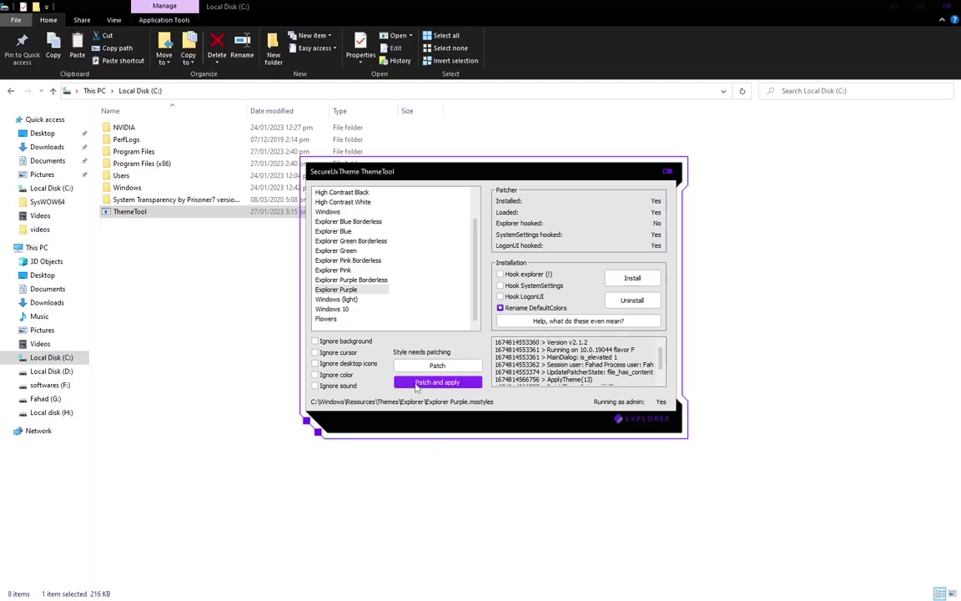
click(501, 298)
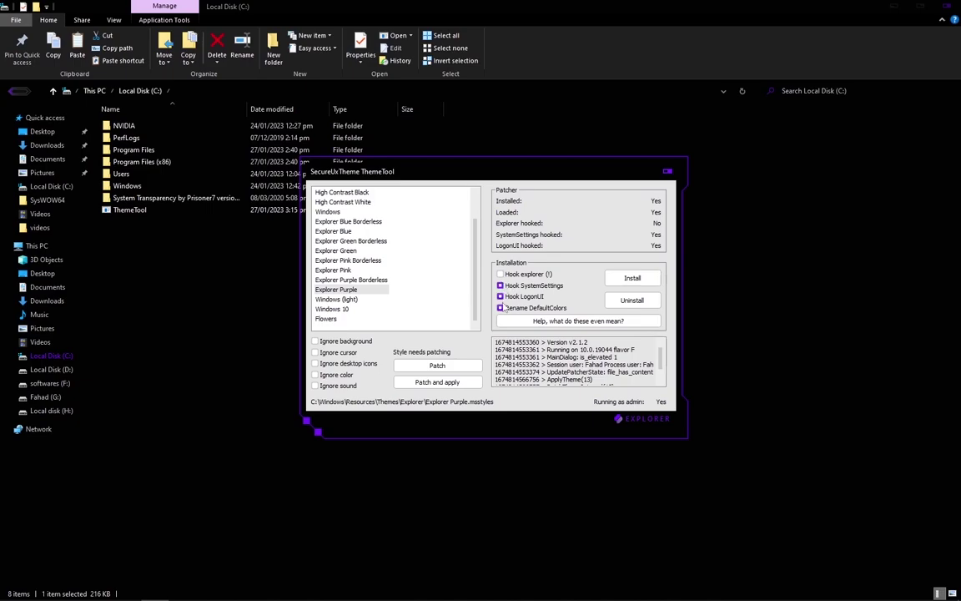
click(628, 281)
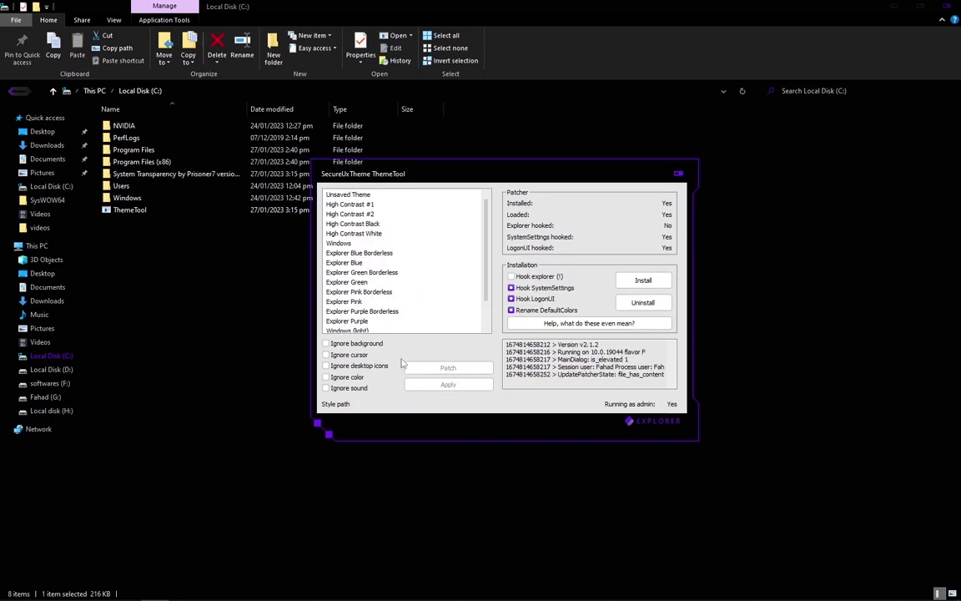
click(677, 174)
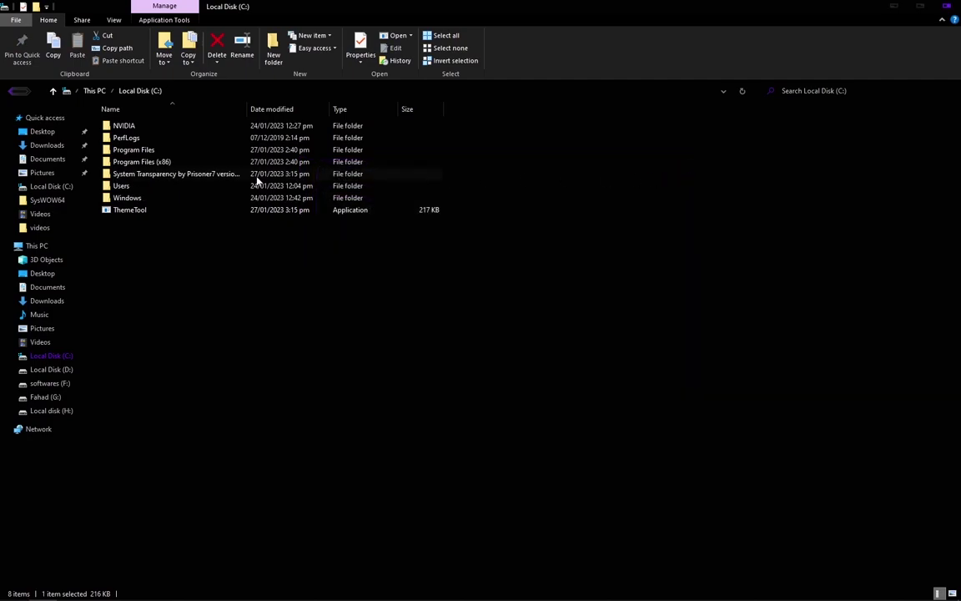
- Run System Transparency as administrator from its folder in C:
double_click(157, 173)
double_click(153, 127)
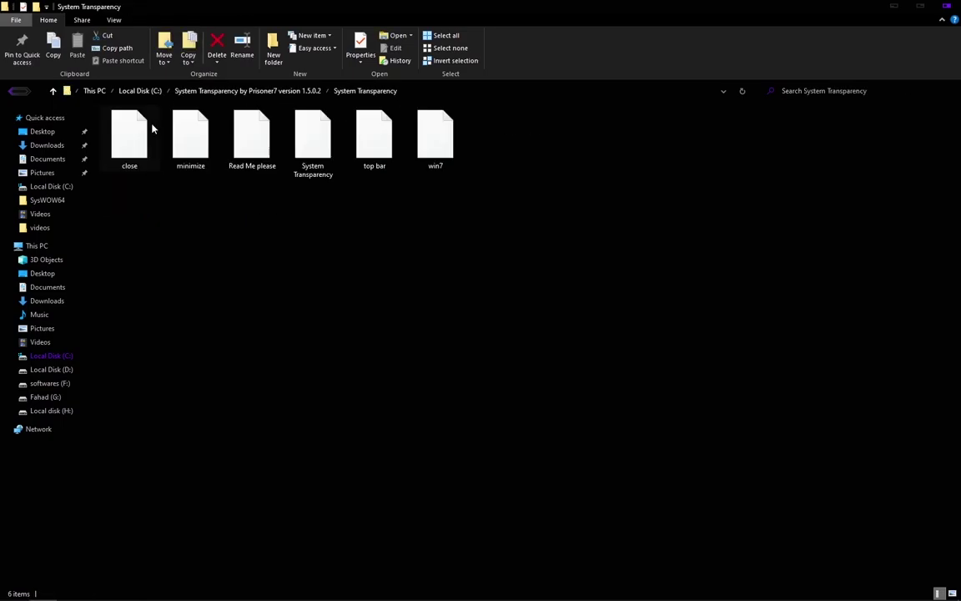
right_click(313, 147)
click(325, 167)
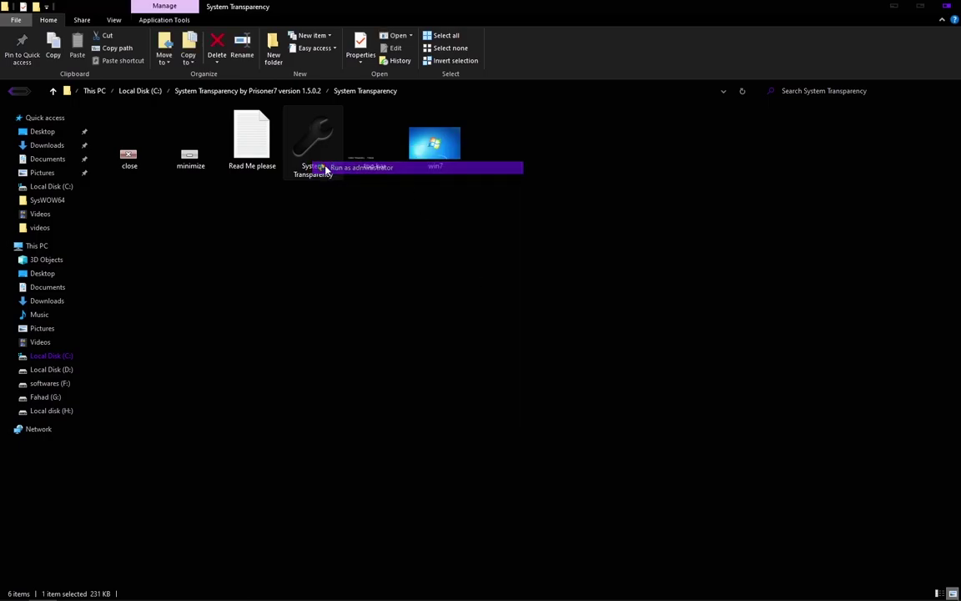
click(937, 489)
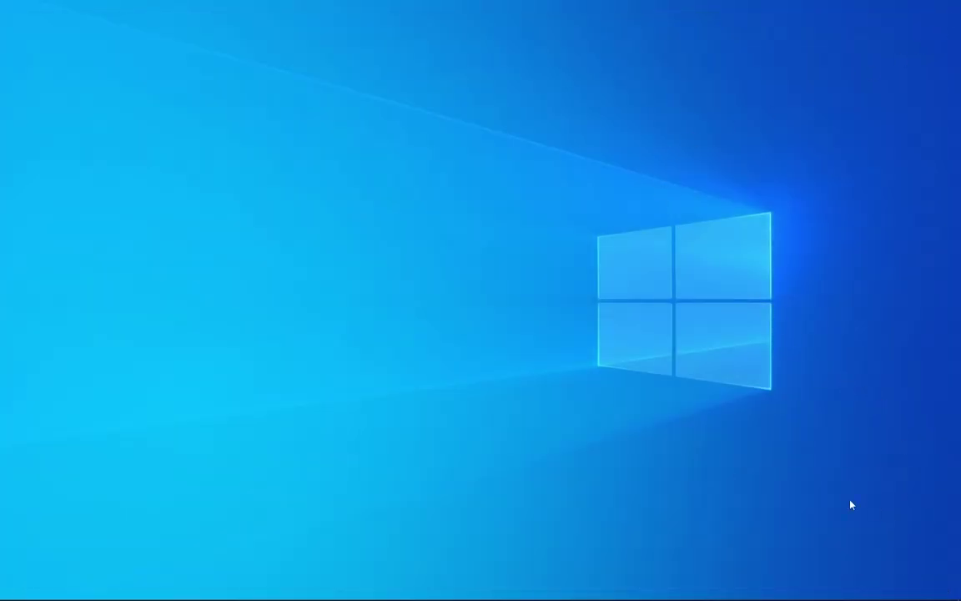
- In its tray Setup and Info, make right-click and popup menus transparent and confirm
click(843, 590)
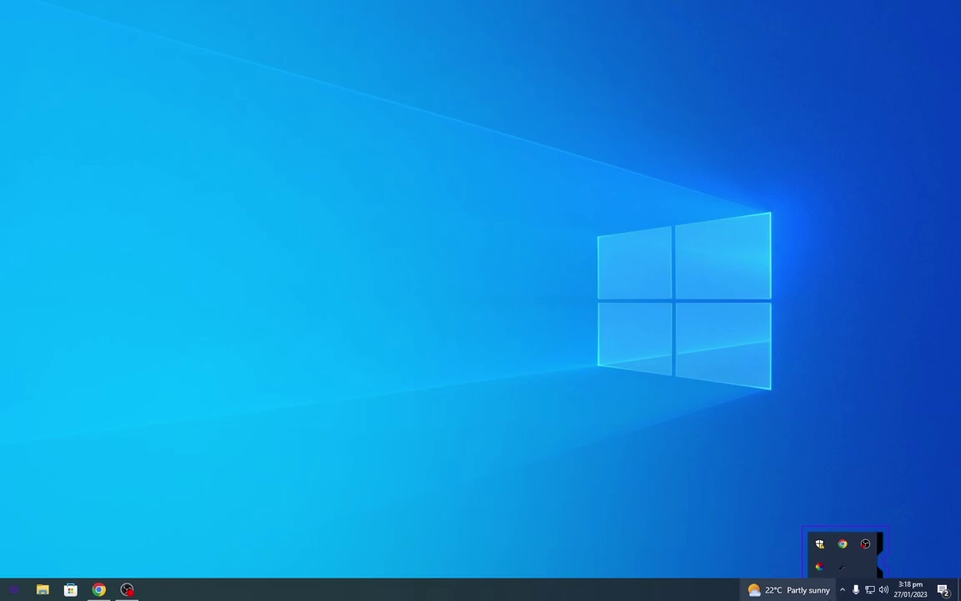
right_click(847, 569)
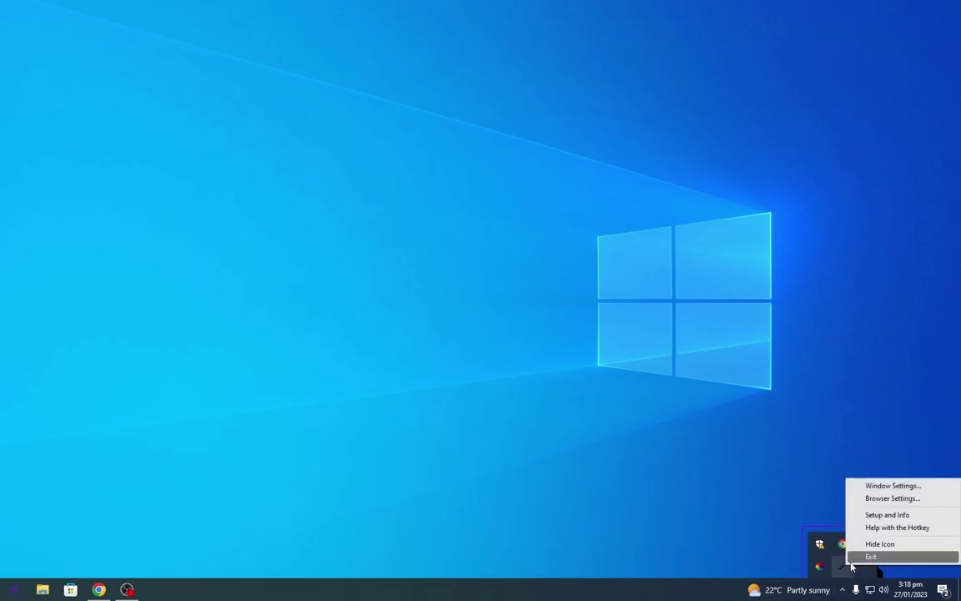
click(872, 516)
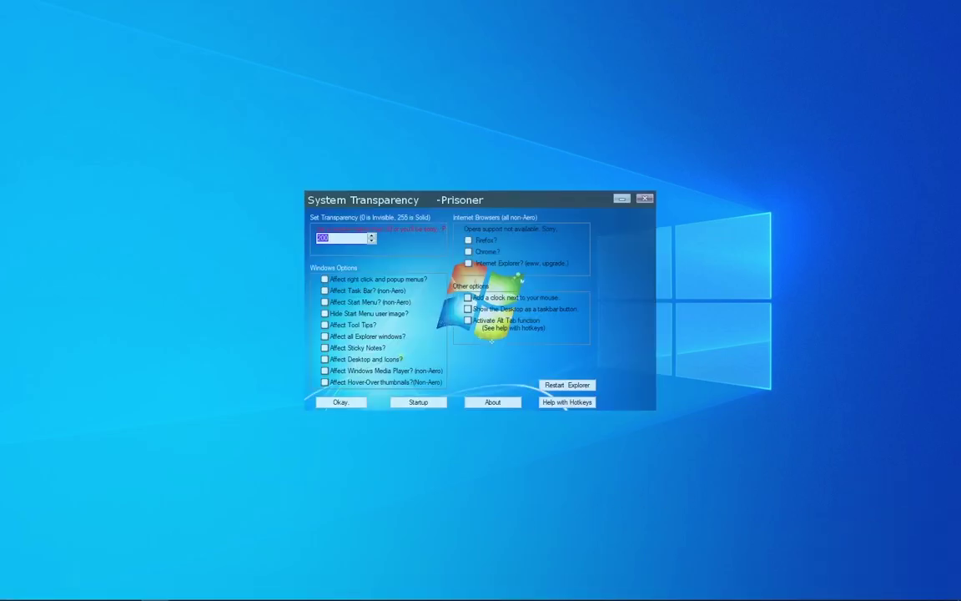
click(325, 279)
click(343, 403)
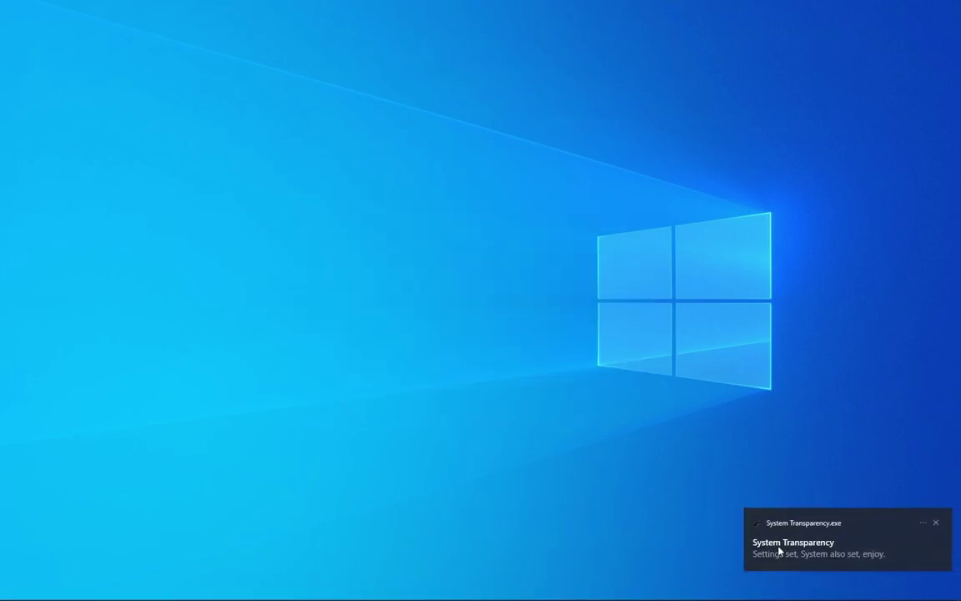
click(935, 524)
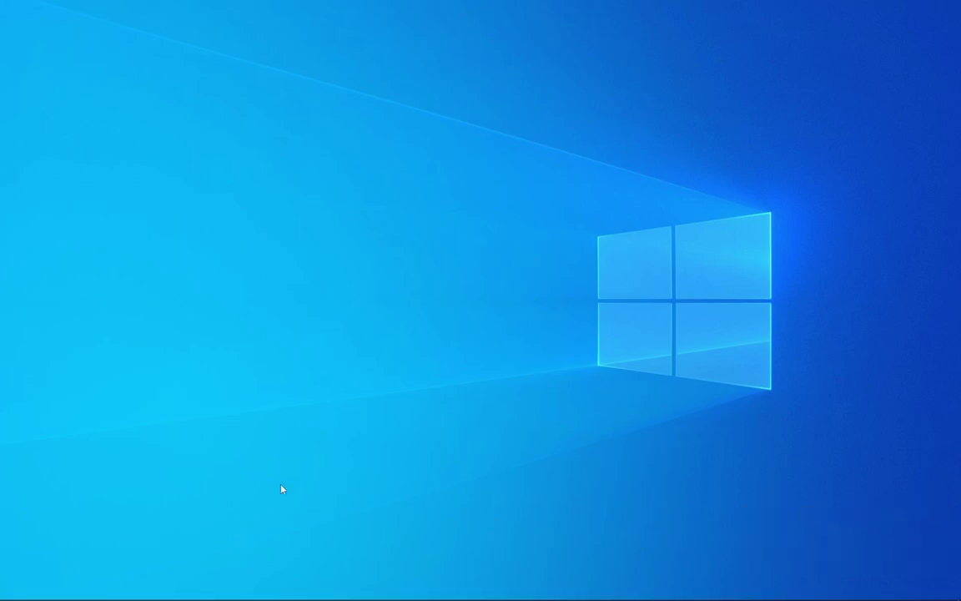
- Save the wallhaven eagle wallpaper to Downloads as wallhaven-vq9ddl.png and show it in its folder
click(106, 593)
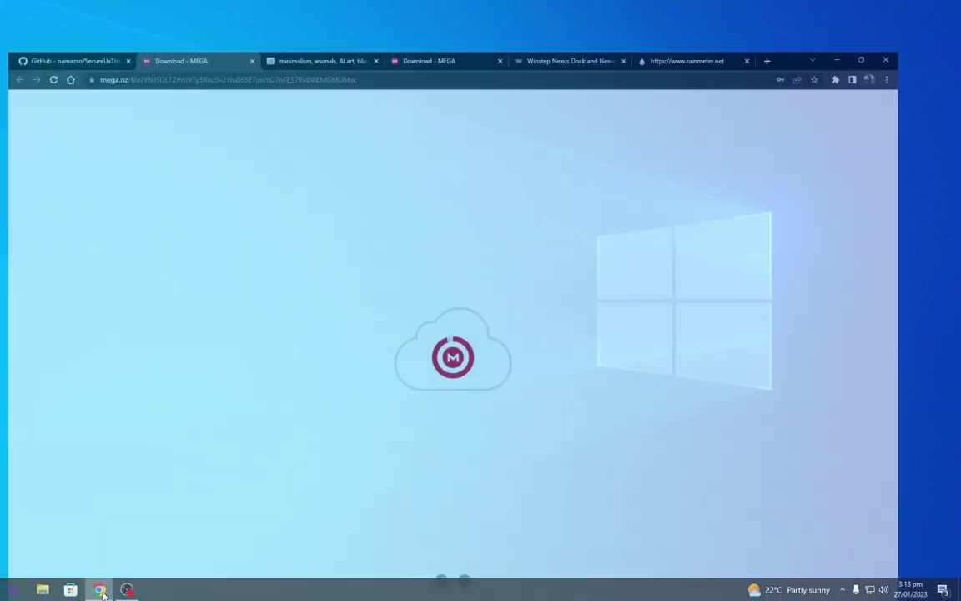
click(341, 7)
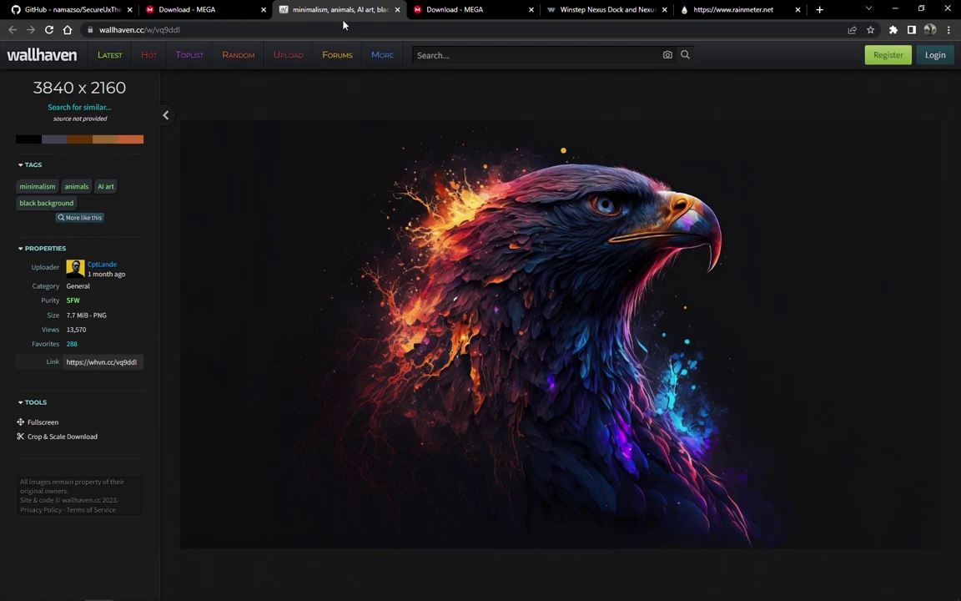
click(166, 117)
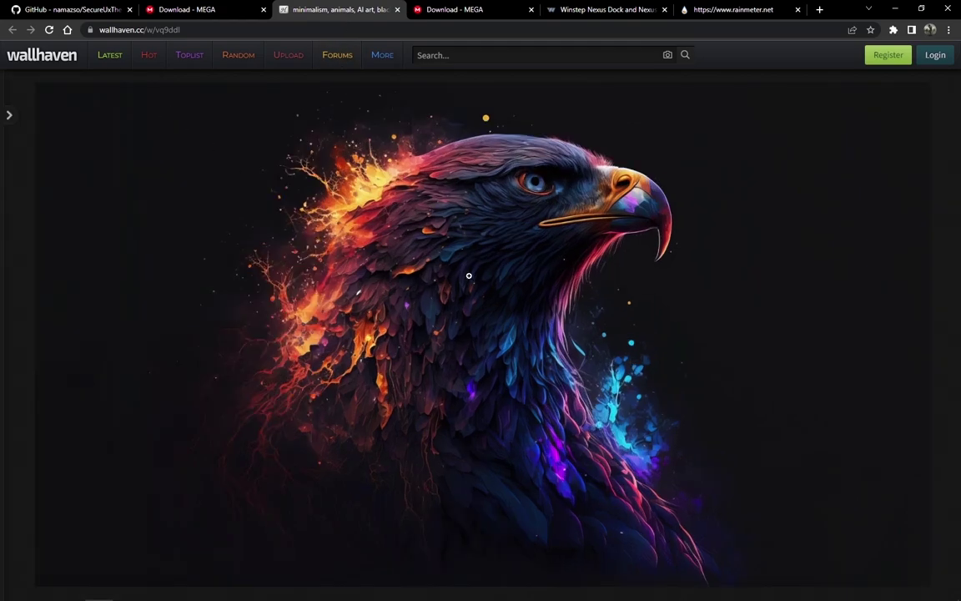
right_click(468, 241)
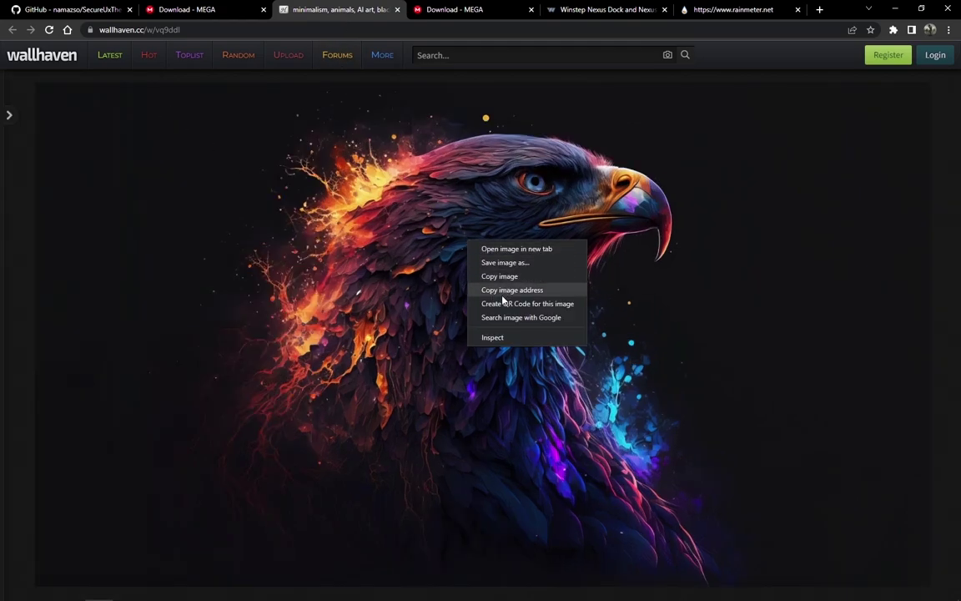
click(505, 263)
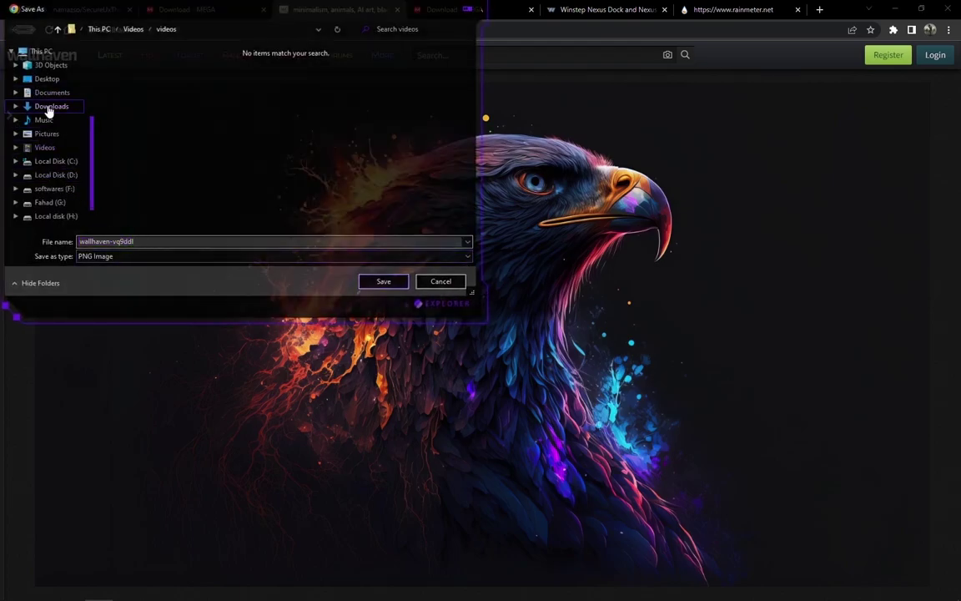
click(50, 106)
click(383, 281)
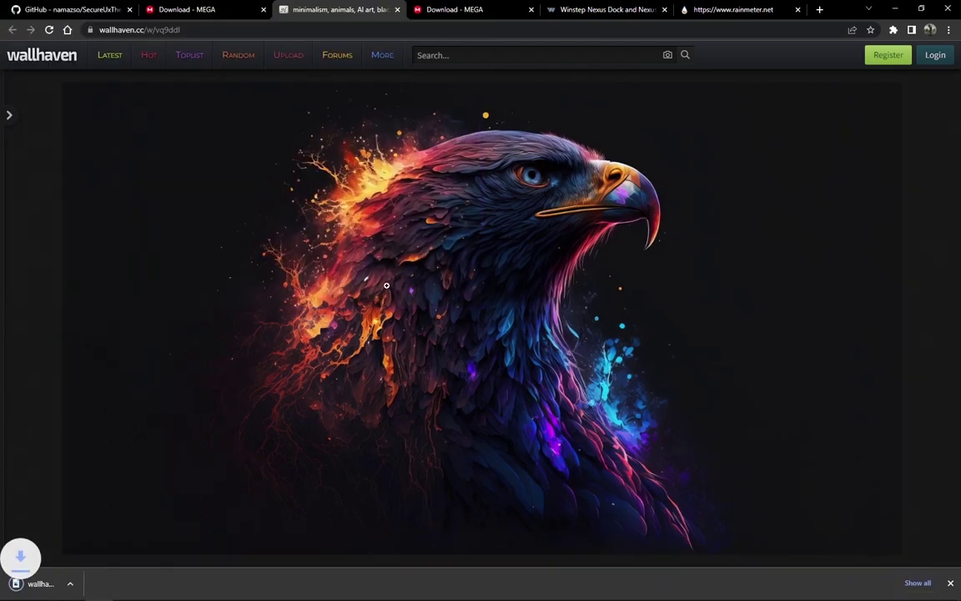
click(121, 583)
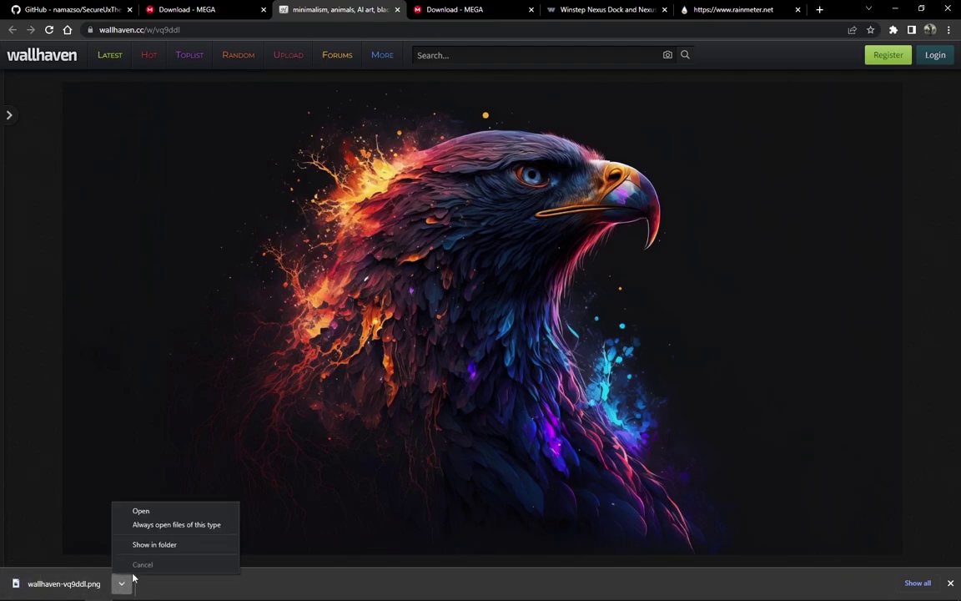
click(155, 543)
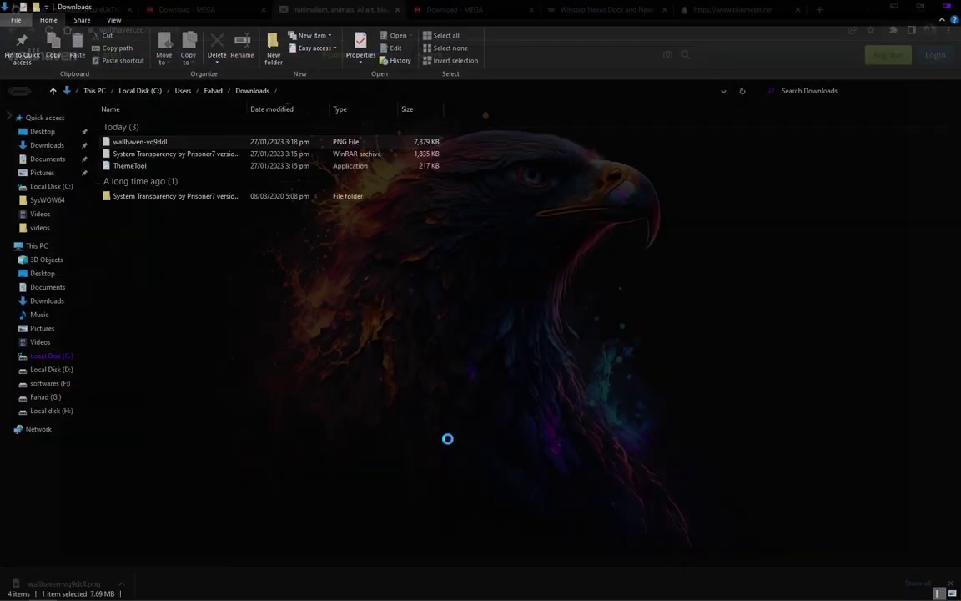
- Open wallhaven-vq9ddl.png in Photos, set it as the desktop background, and close Photos
double_click(210, 143)
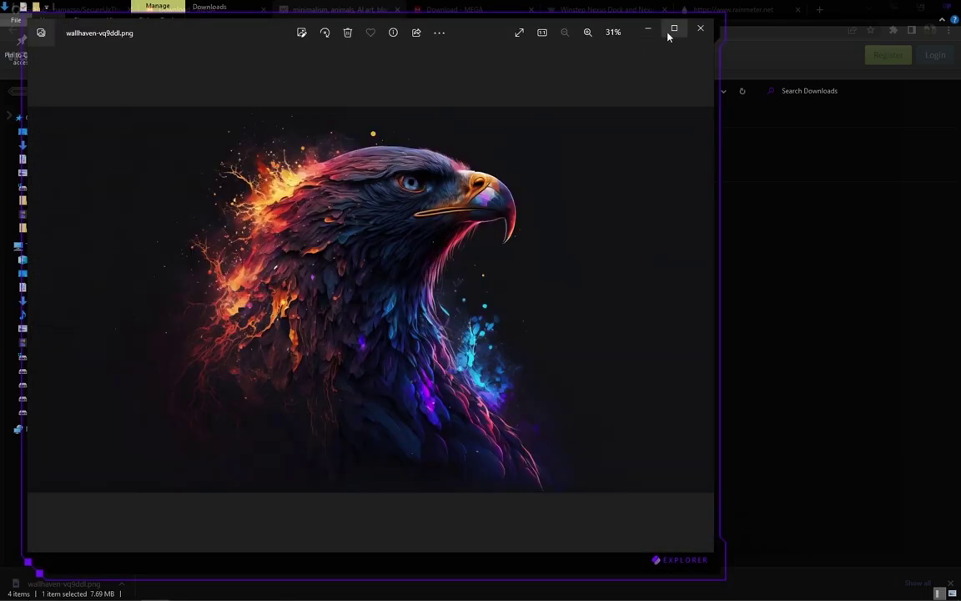
click(672, 30)
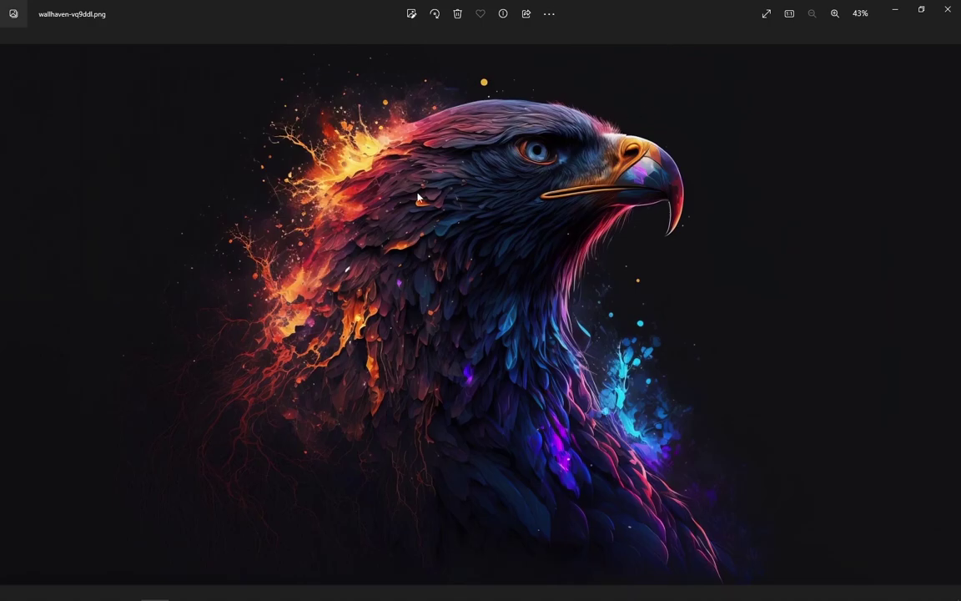
right_click(419, 198)
mouse_move(517, 321)
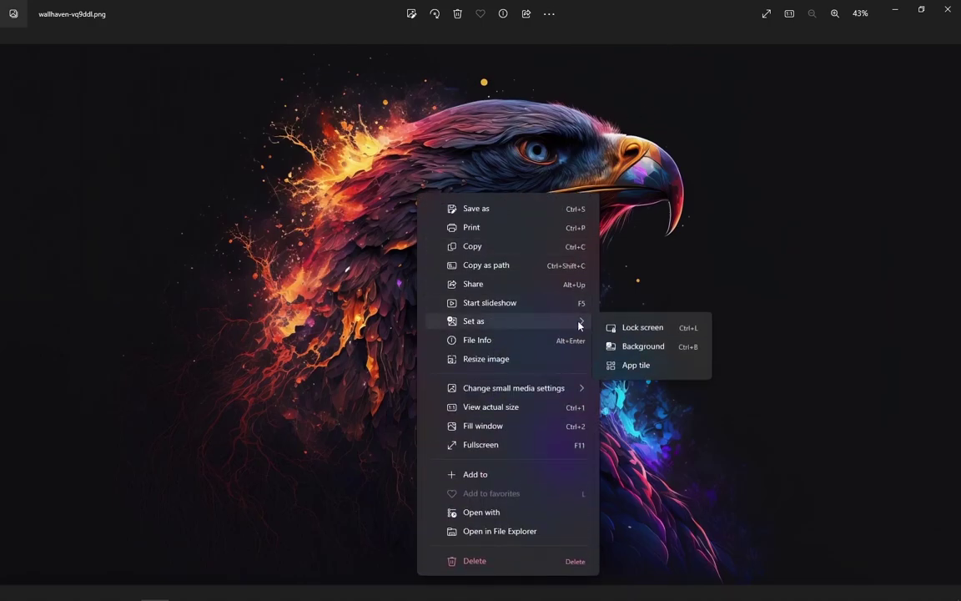
click(639, 347)
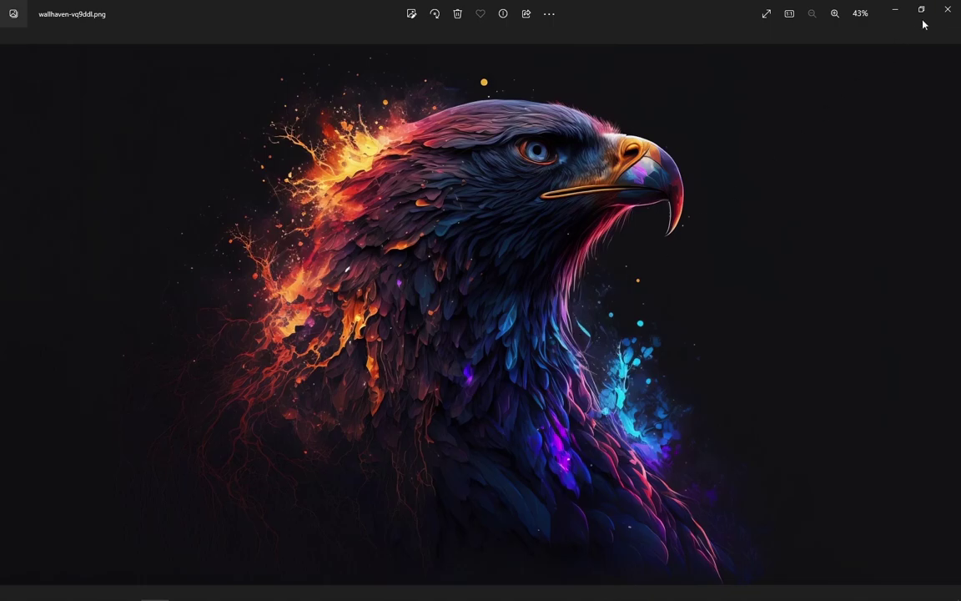
click(946, 10)
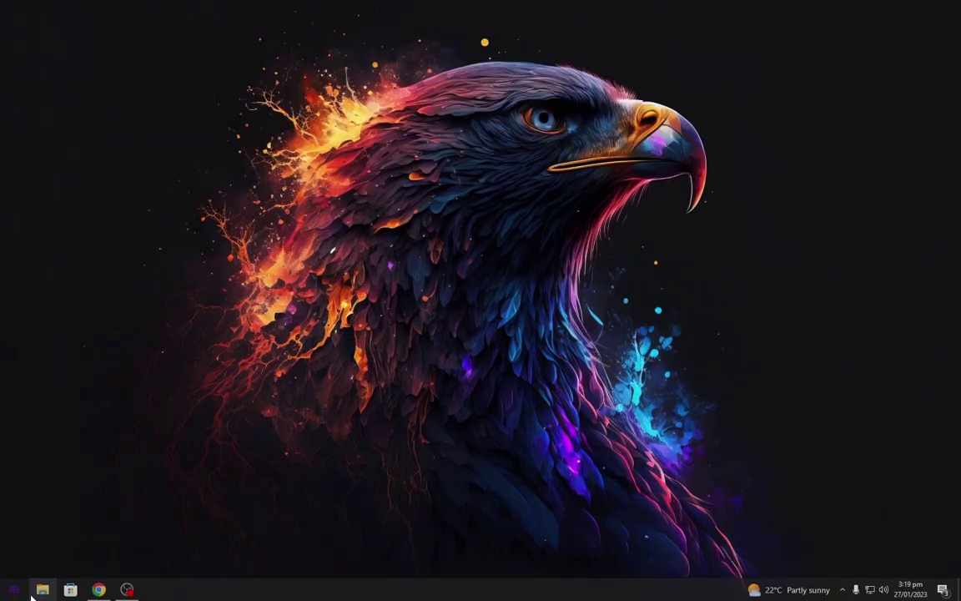
- Check the transparent purple Explorer window over the eagle wallpaper, close it, and return to Chrome
click(42, 595)
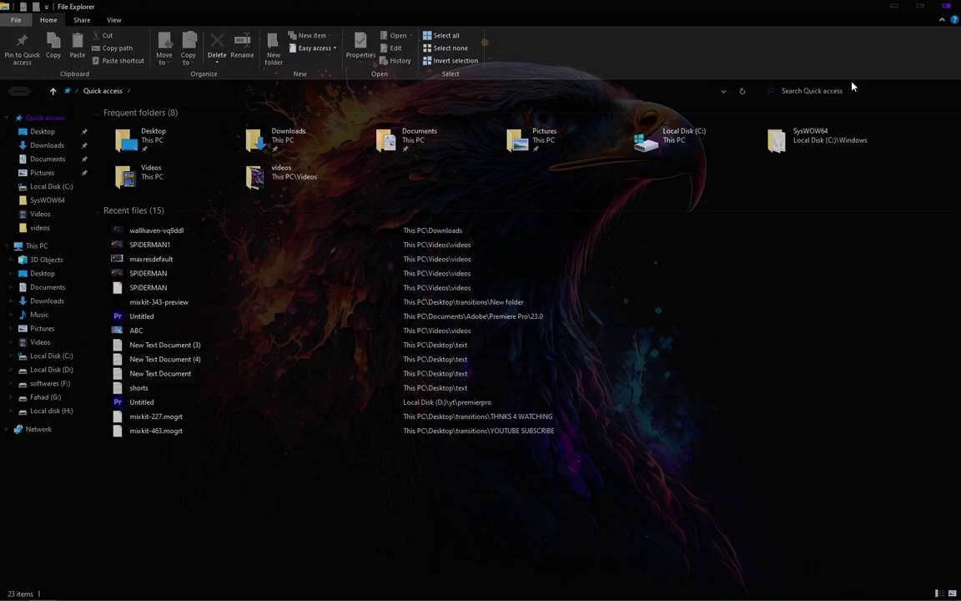
click(919, 8)
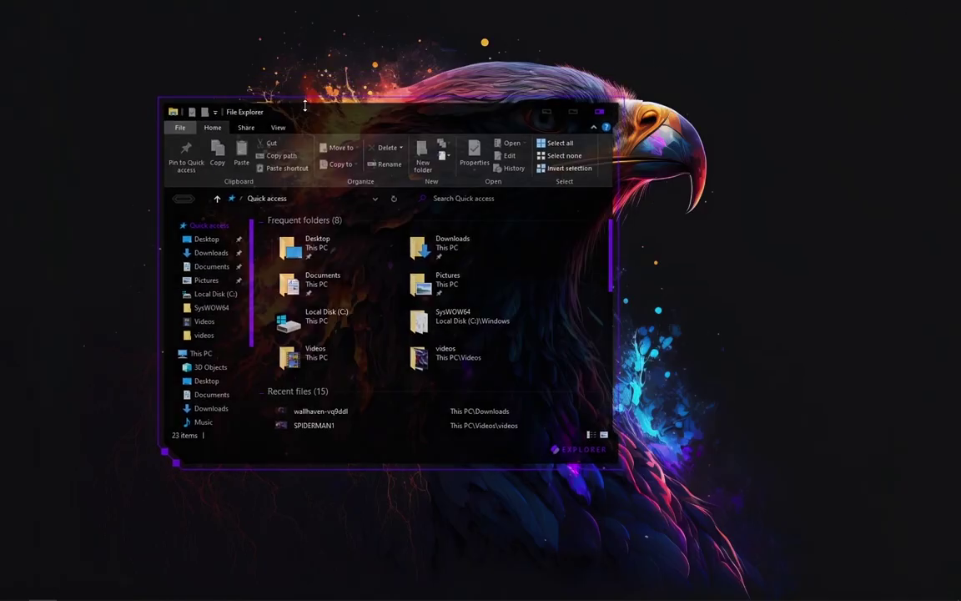
drag(305, 105, 409, 125)
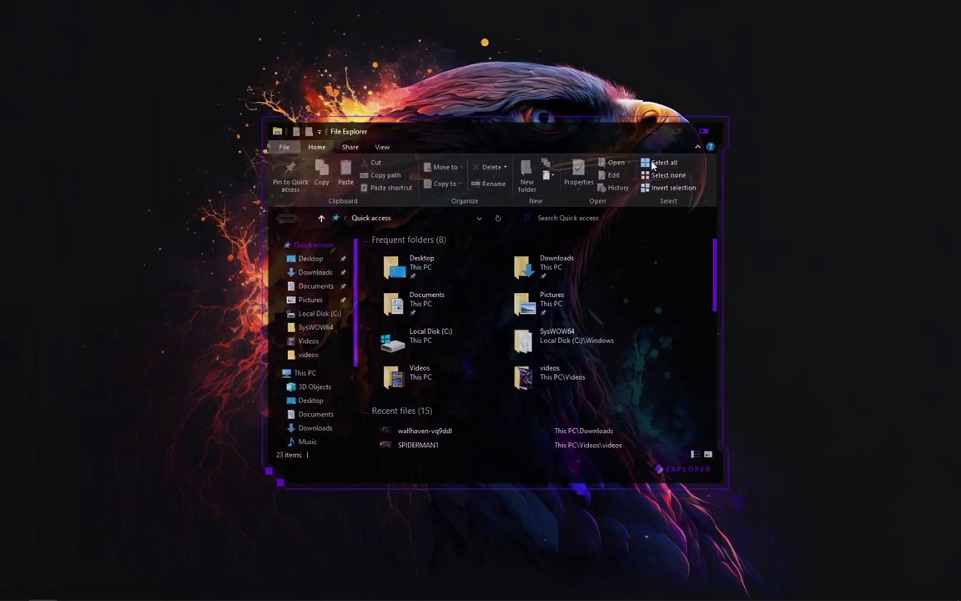
click(708, 132)
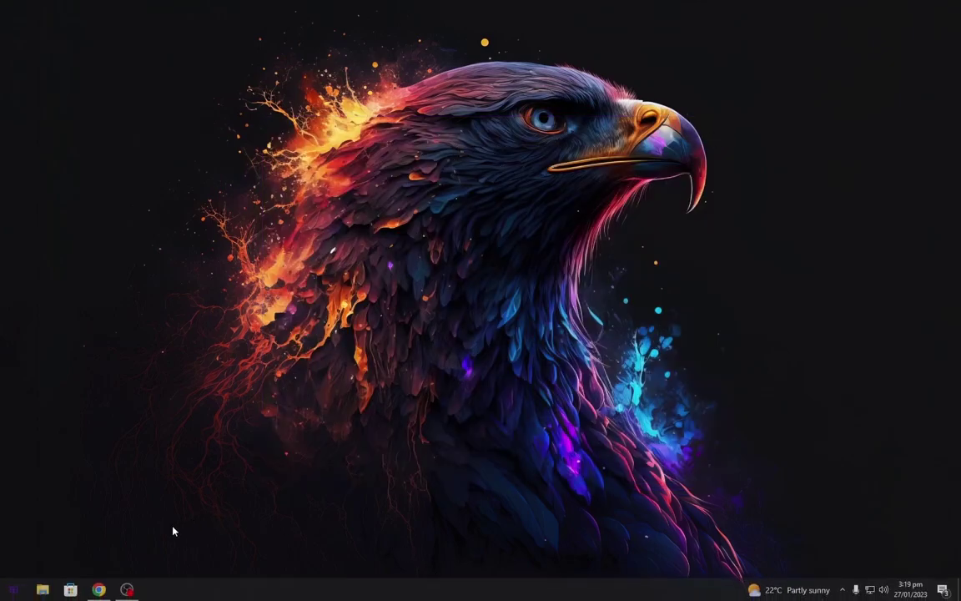
click(100, 596)
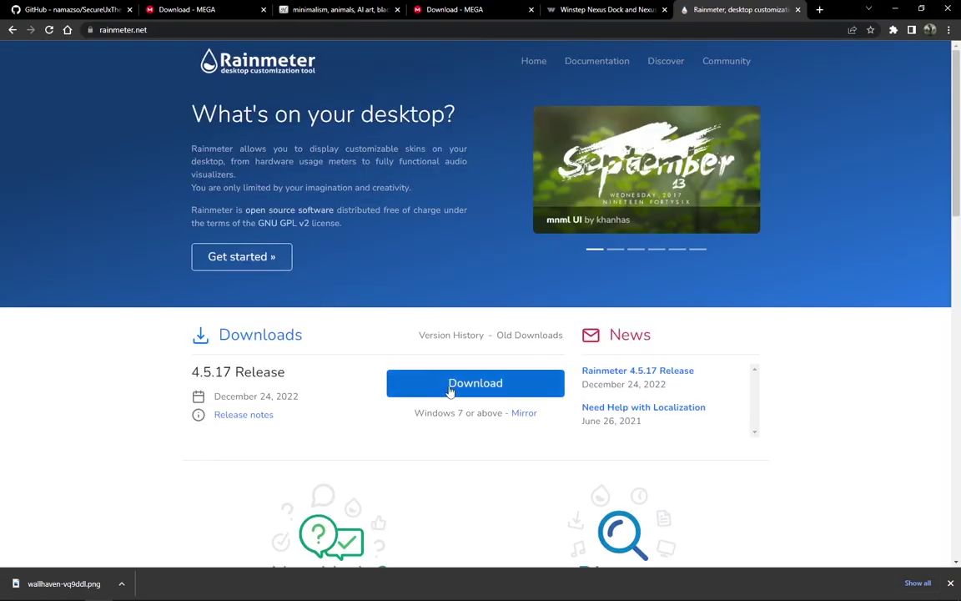
- Download Rainmeter-4.5.17.exe and show it in a maximized Downloads folder
click(451, 388)
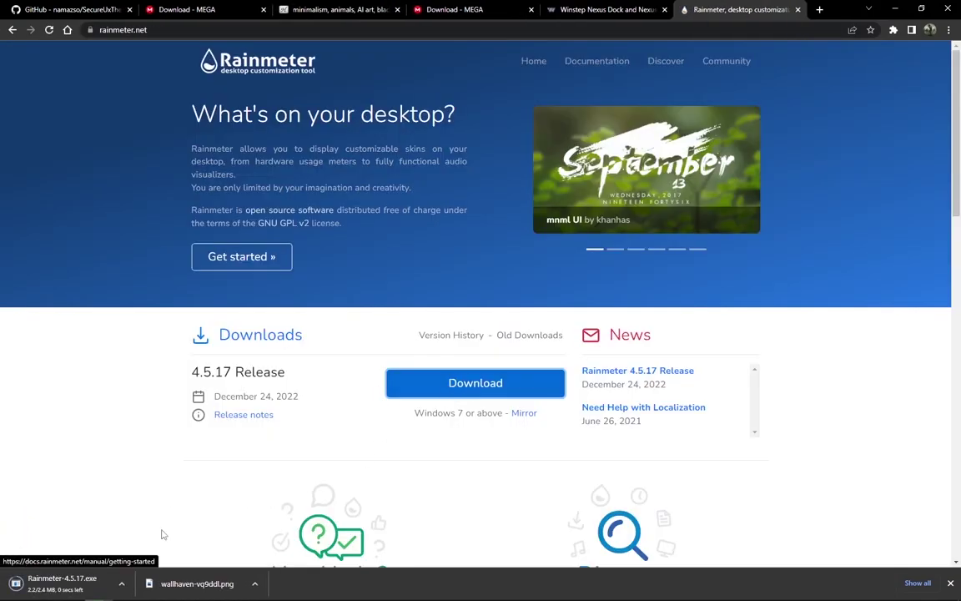
click(121, 583)
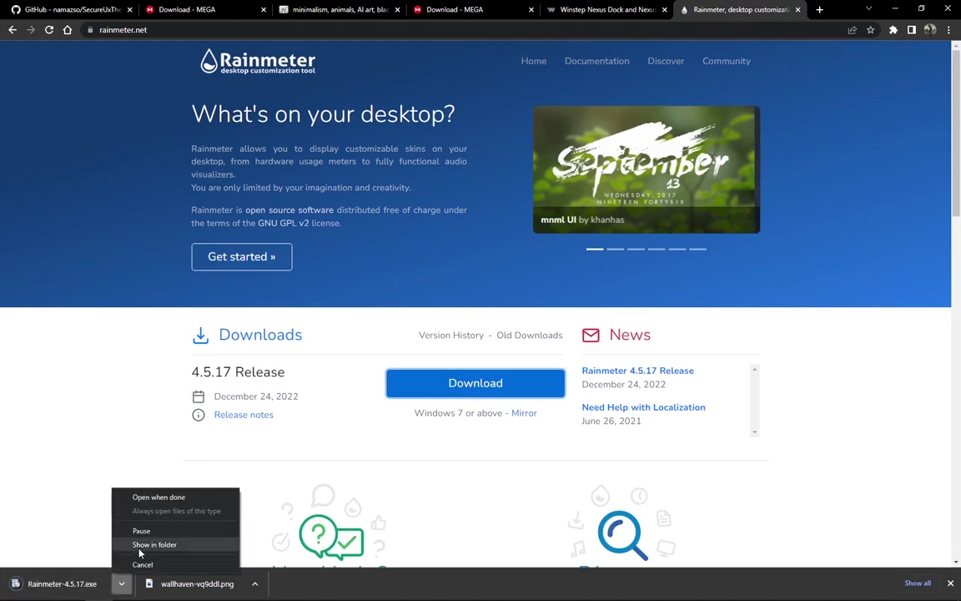
click(140, 546)
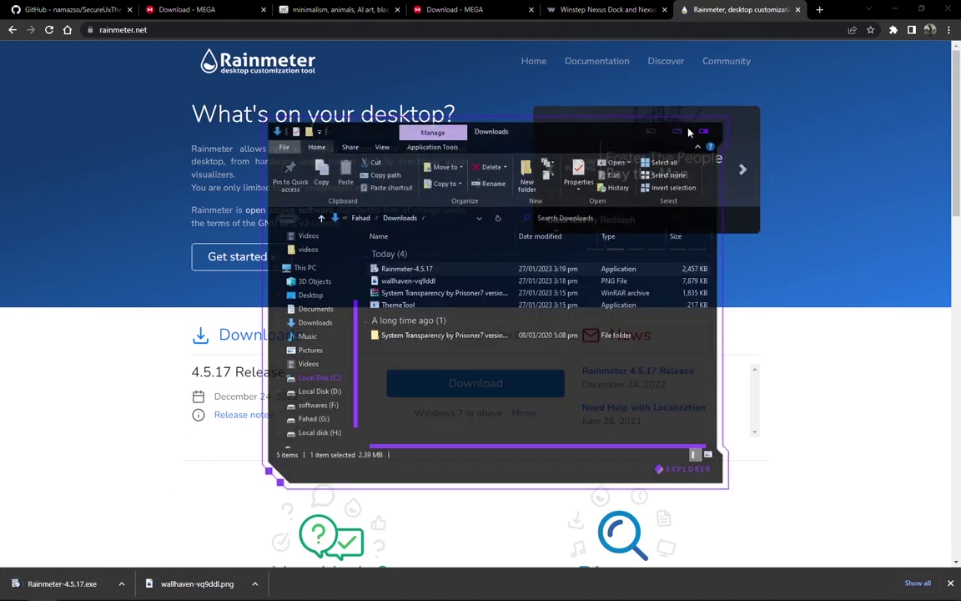
click(689, 132)
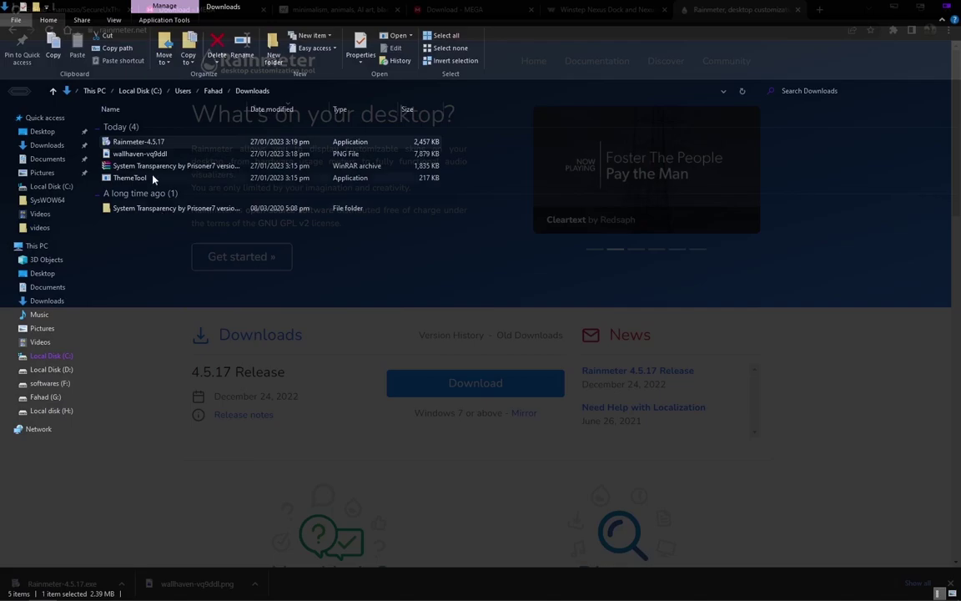
- Install Rainmeter with the standard installation and launch it
double_click(150, 144)
click(483, 332)
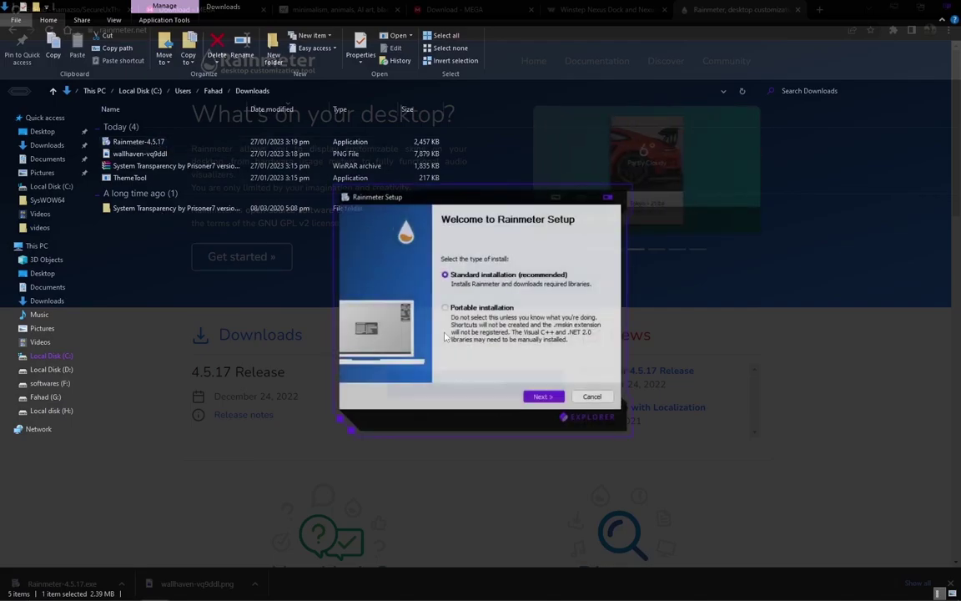
click(538, 398)
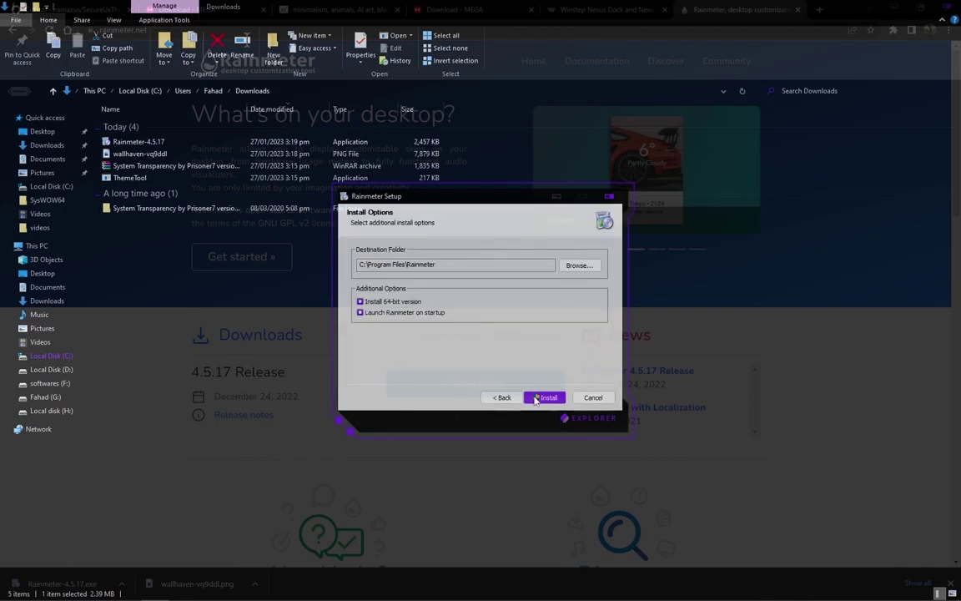
click(544, 400)
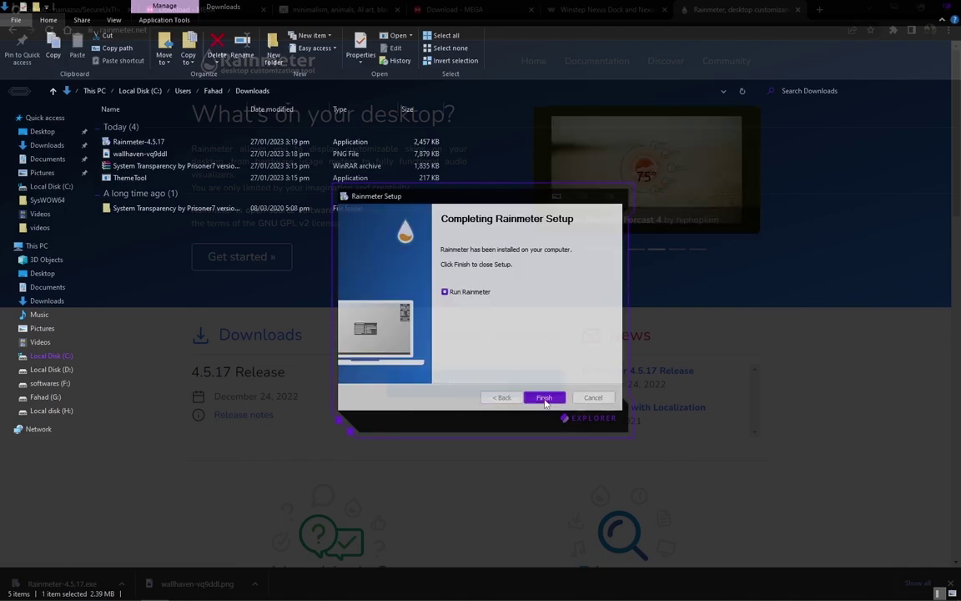
click(546, 398)
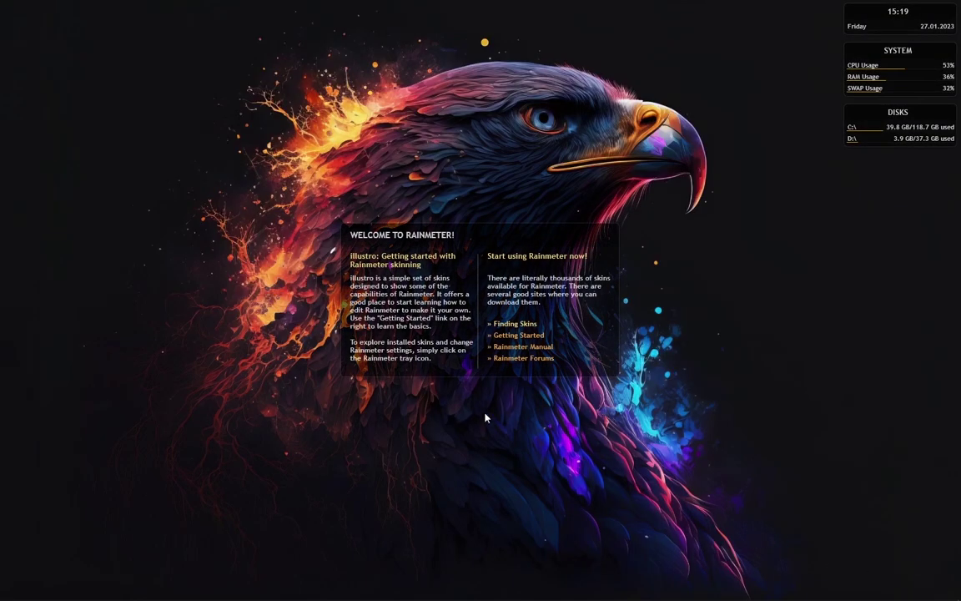
- Unload the illustro Welcome, Disk and System skins, keeping only the Clock
right_click(536, 344)
click(572, 471)
click(937, 510)
right_click(872, 135)
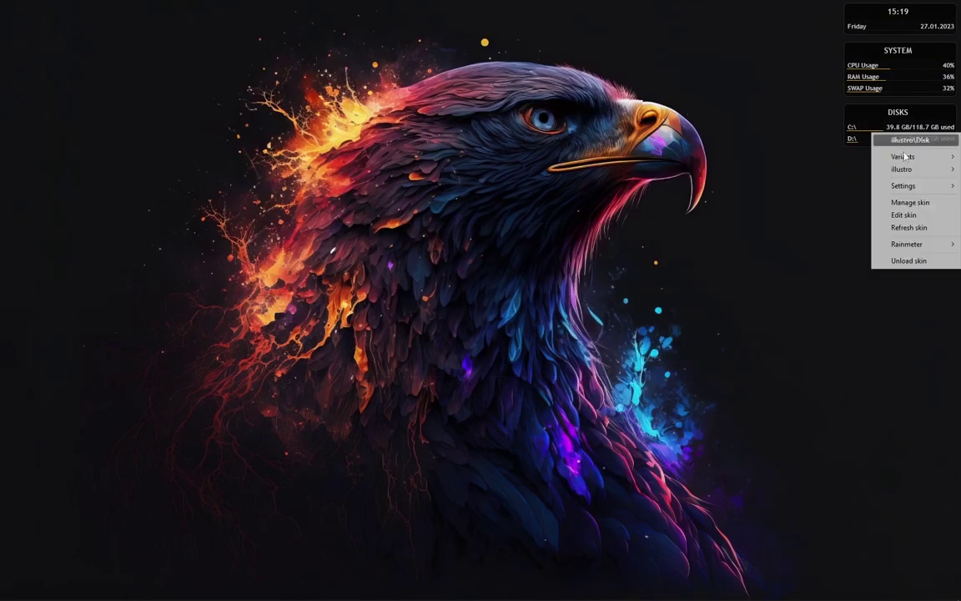
click(908, 261)
right_click(853, 89)
click(887, 214)
right_click(868, 32)
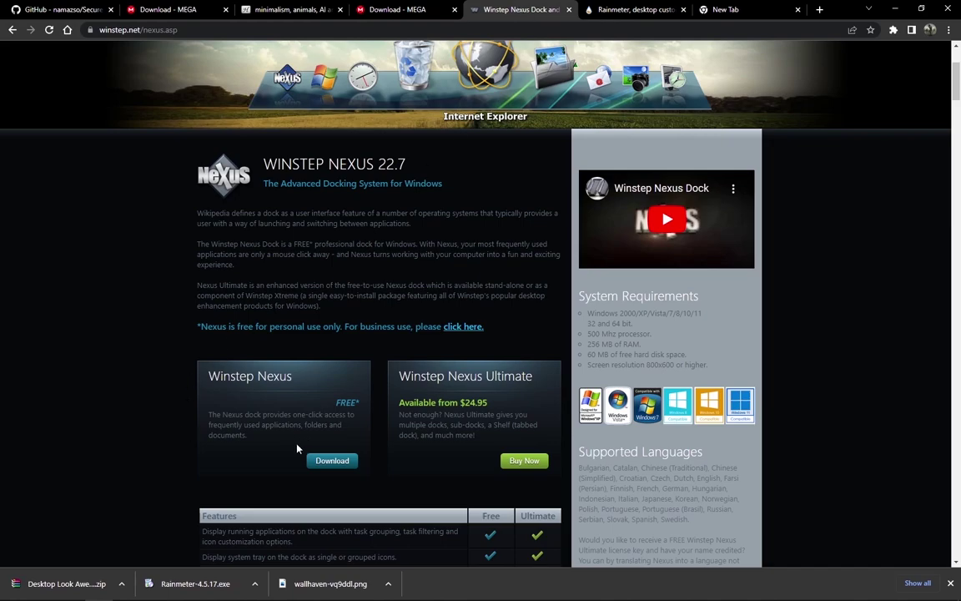
- Download nexus.zip from winstep.net and show the Desktop Look Awesome download in its folder
click(332, 459)
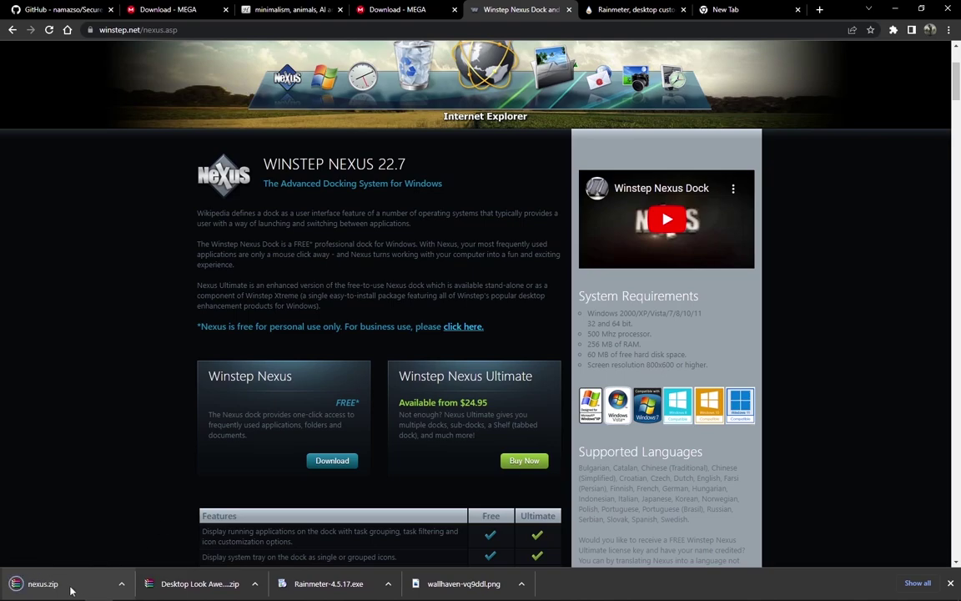
click(254, 583)
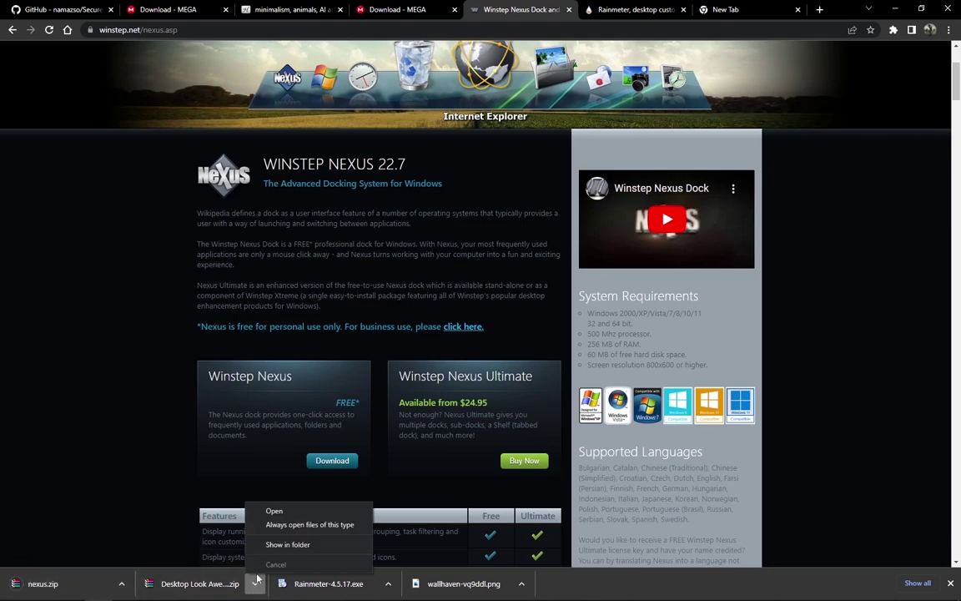
click(259, 545)
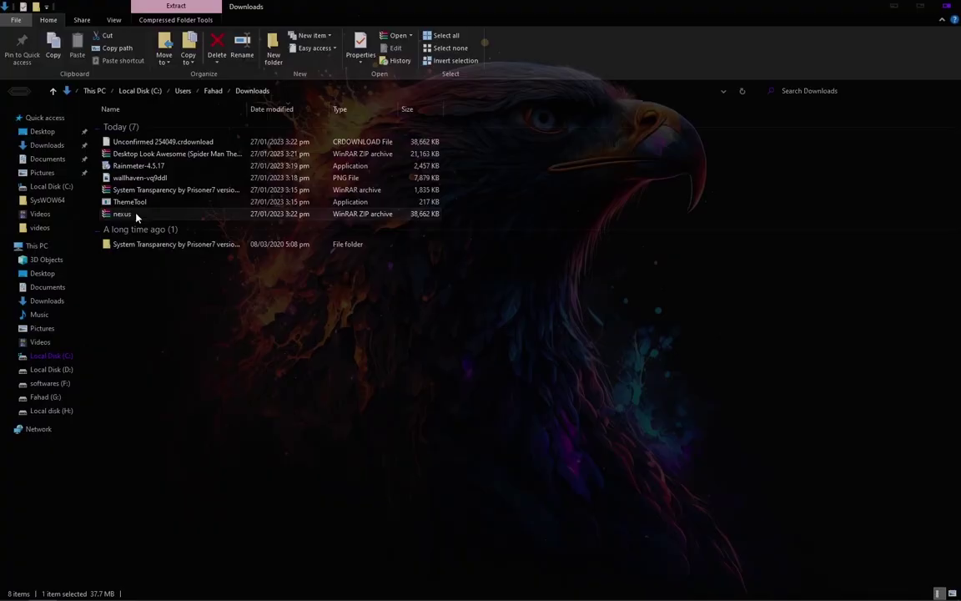
- Extract the nexus and Desktop Look Awesome archives, then open the nexus folder
right_click(138, 215)
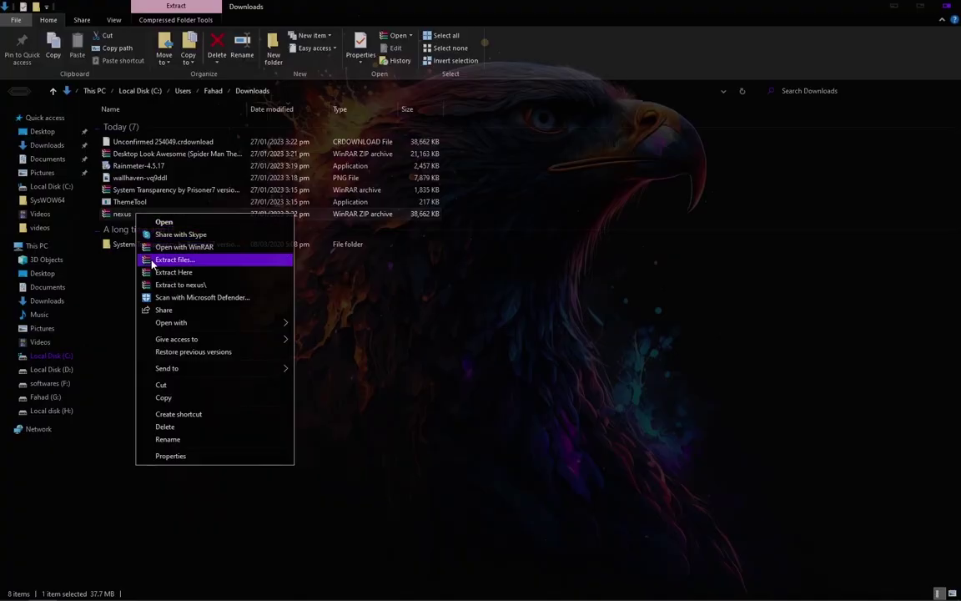
click(180, 285)
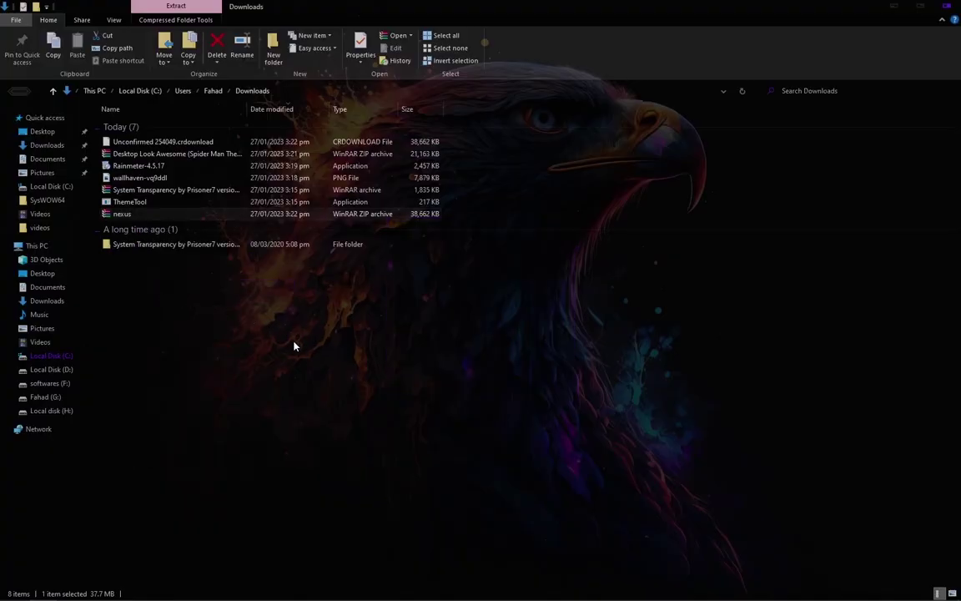
right_click(127, 156)
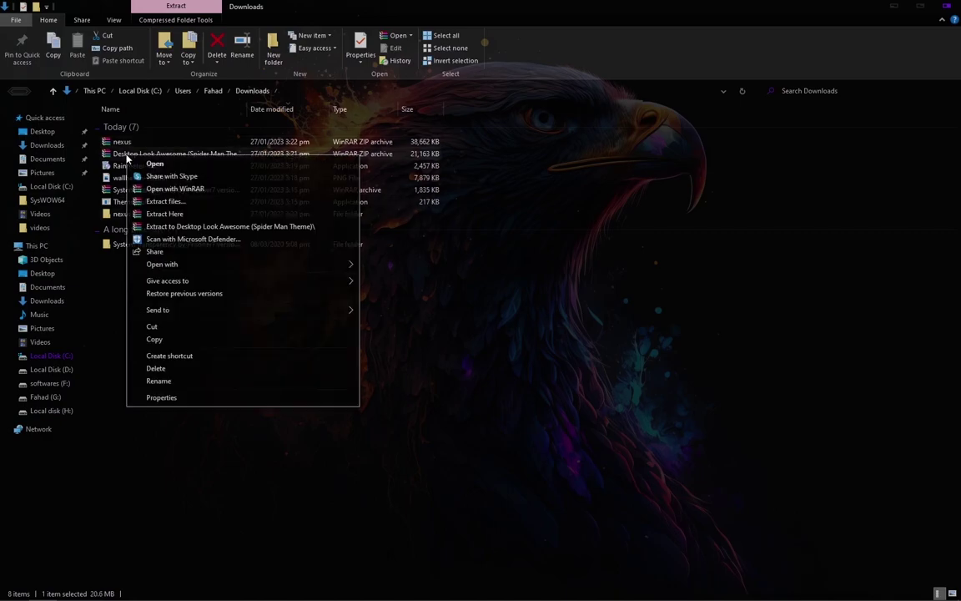
click(177, 229)
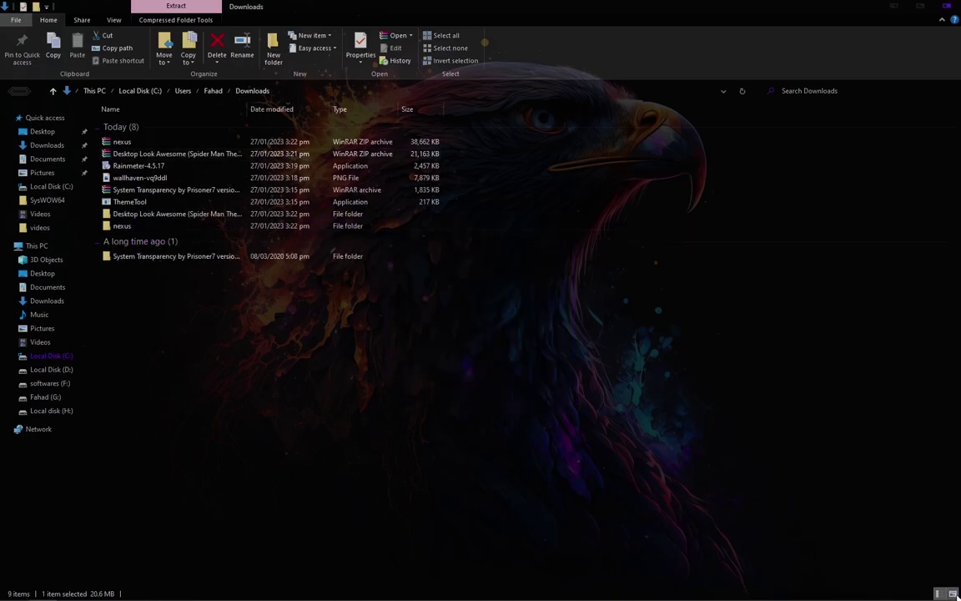
click(952, 593)
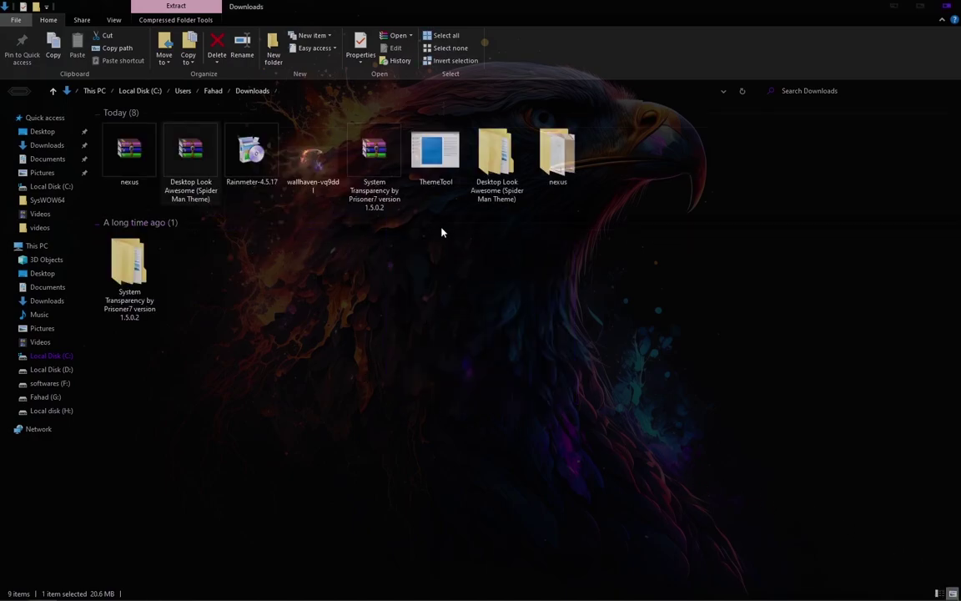
double_click(554, 154)
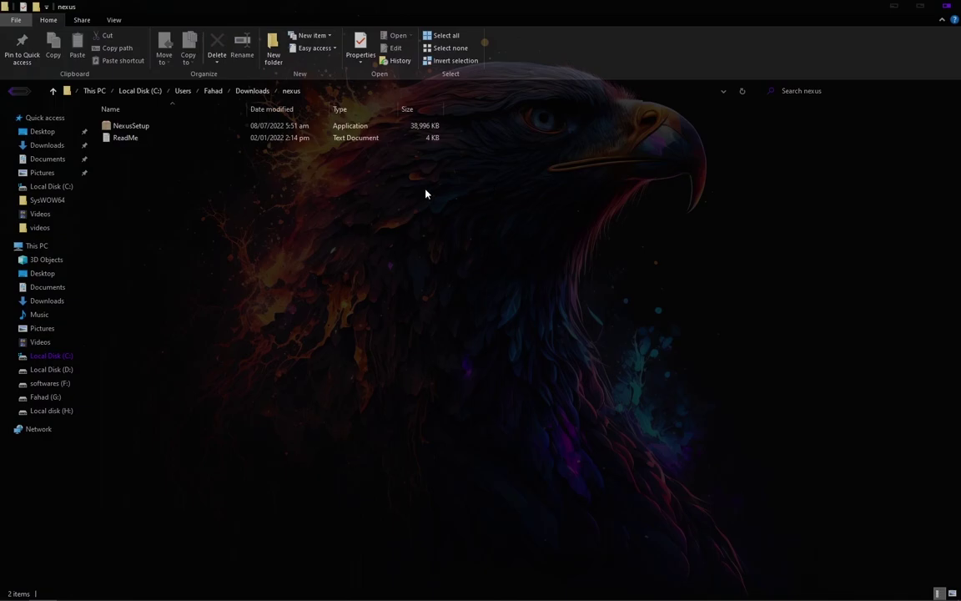
- Run NexusSetup as administrator, accept the license, and install and launch Nexus 22.7
click(153, 127)
right_click(153, 127)
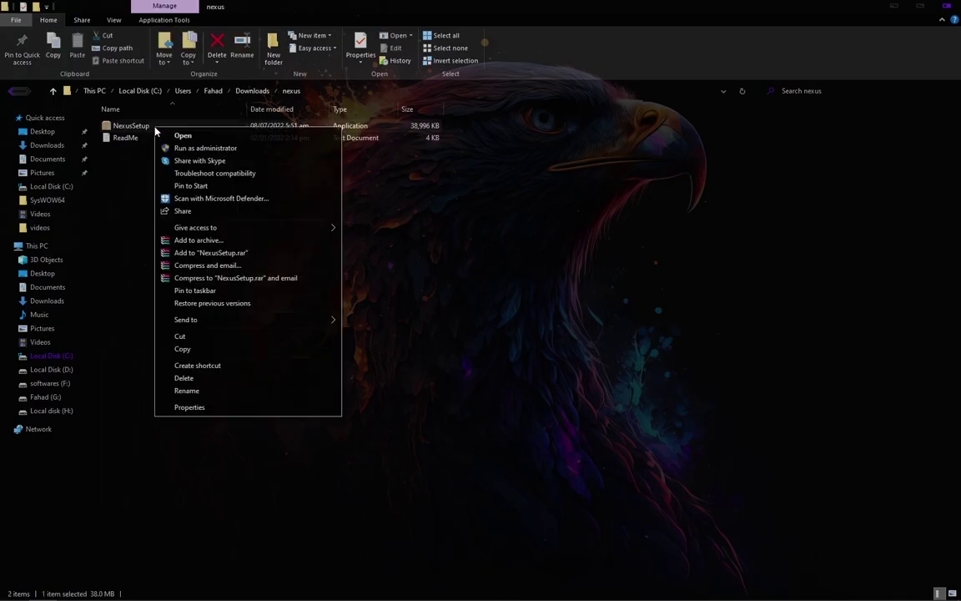
click(191, 149)
click(491, 331)
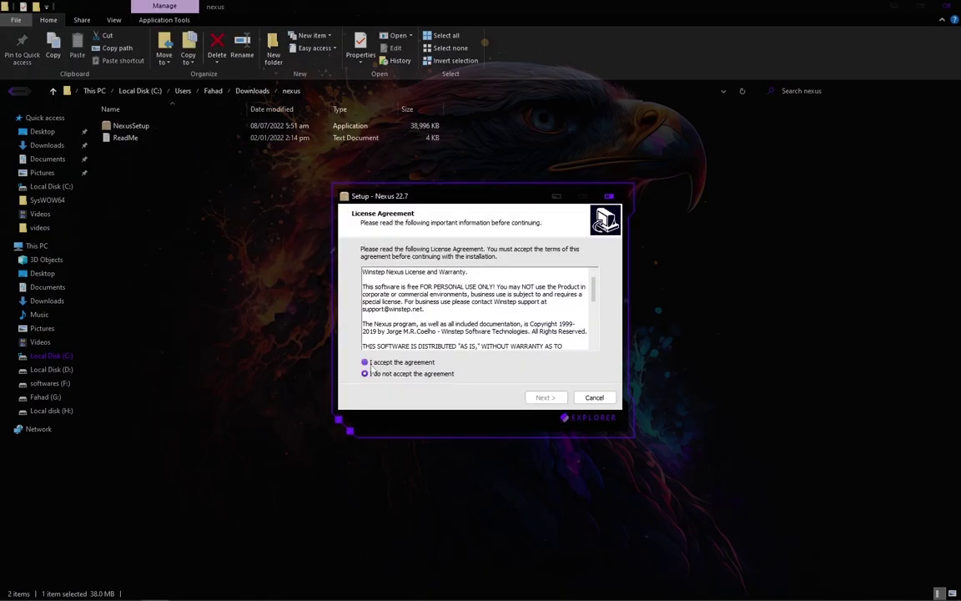
click(367, 362)
click(546, 398)
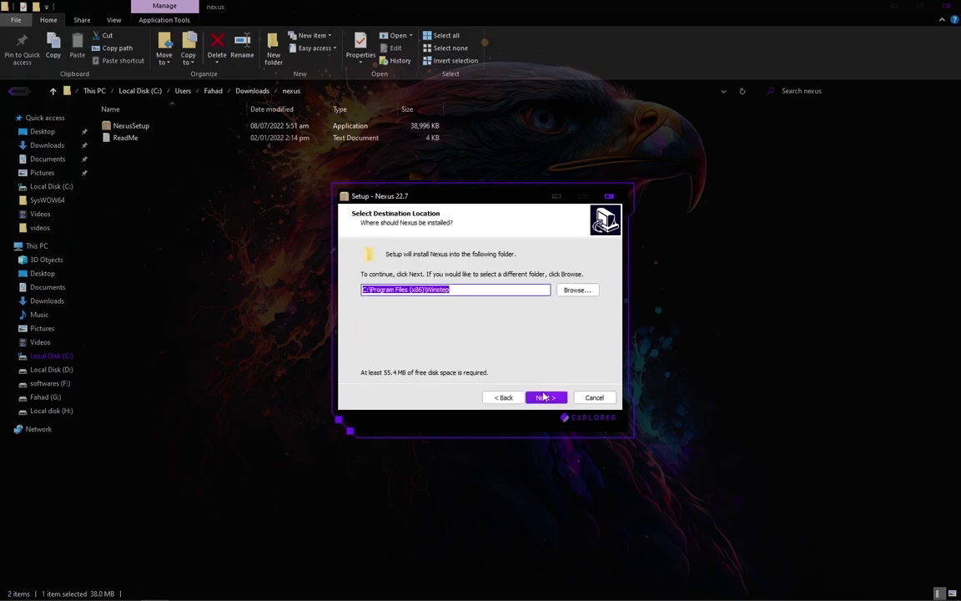
click(546, 398)
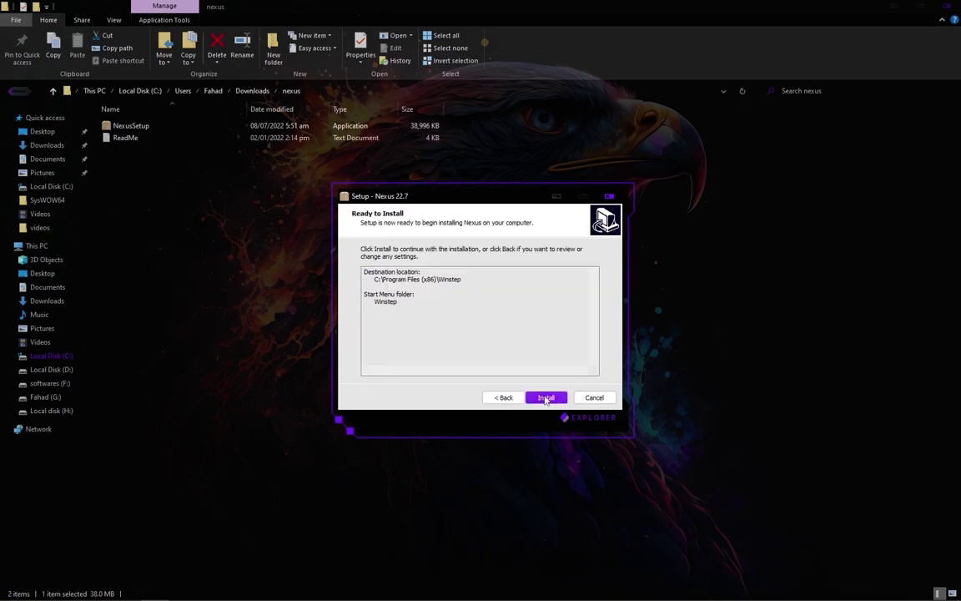
click(547, 398)
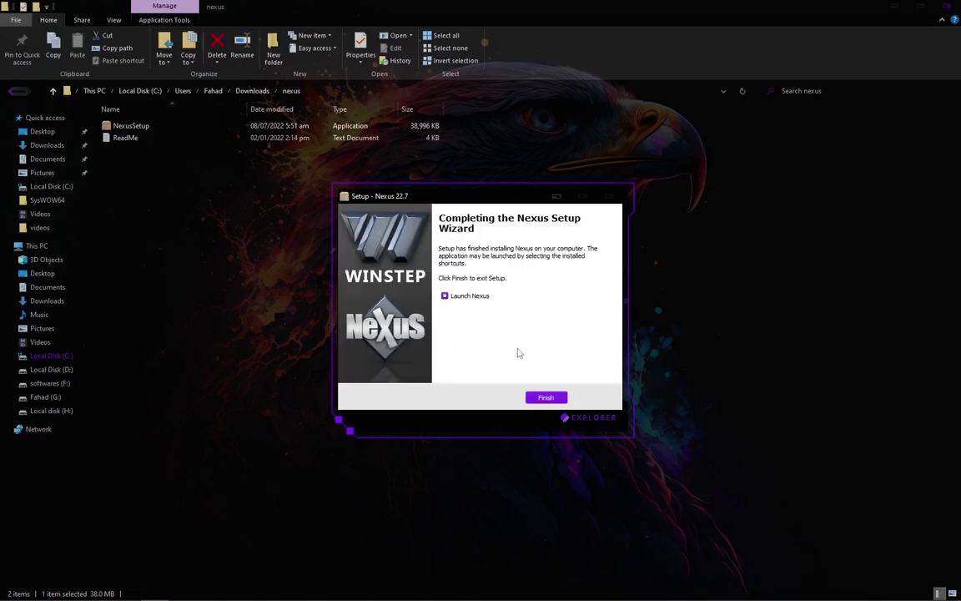
click(548, 398)
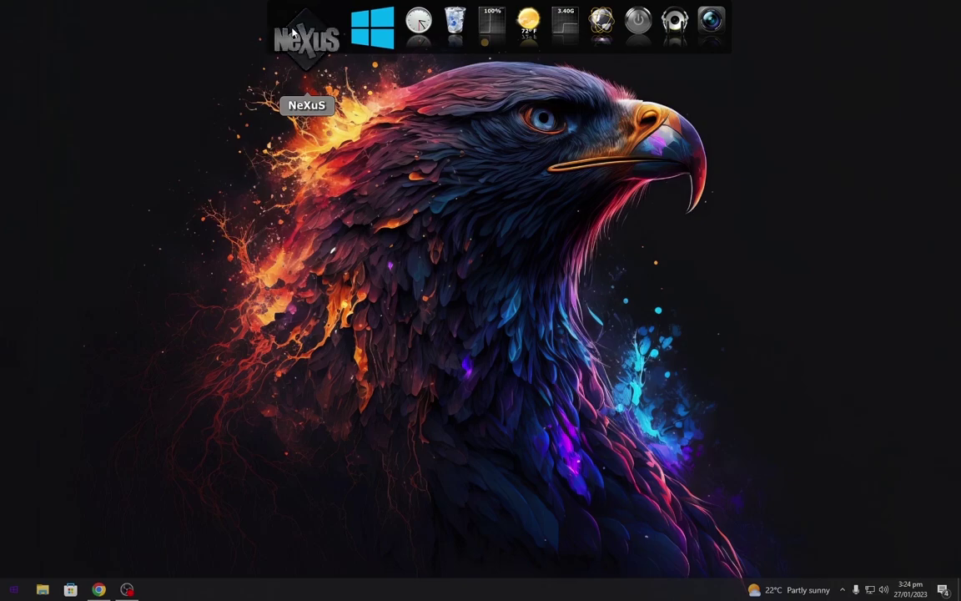
- Restore Nexus settings from Downloads > Desktop Look Awesome > dock_icons > wsbackup.wbk
click(307, 49)
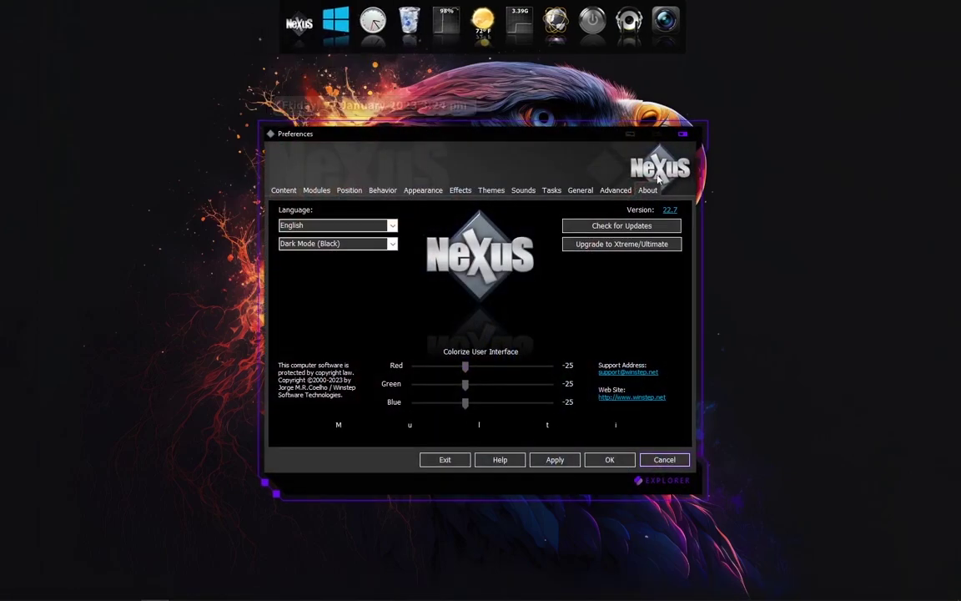
click(615, 190)
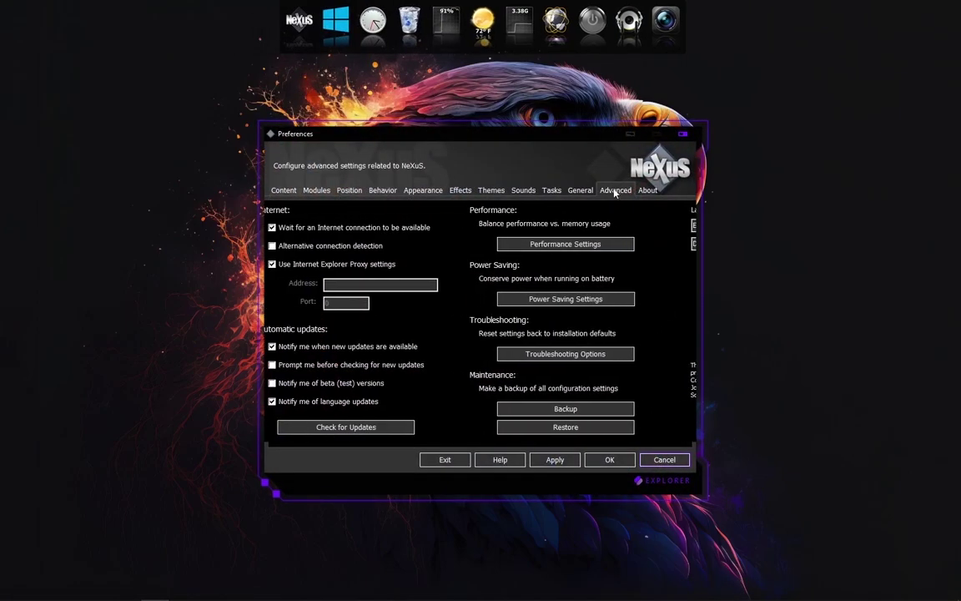
click(574, 429)
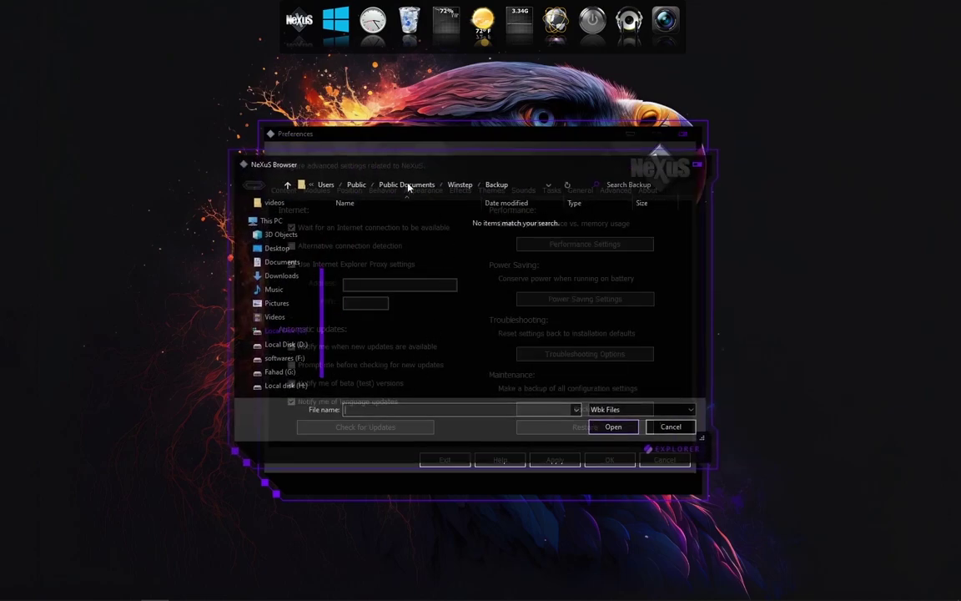
click(282, 275)
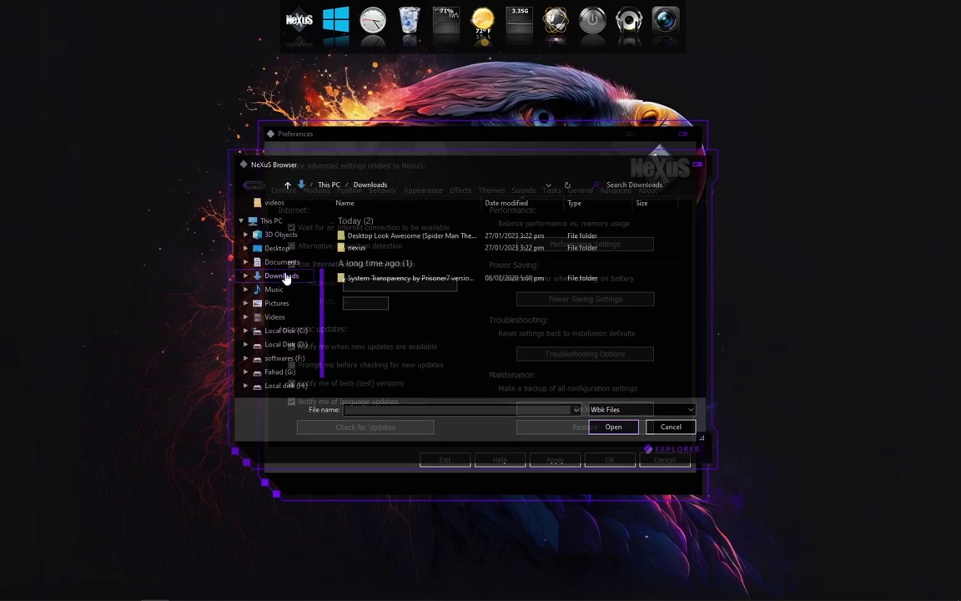
double_click(382, 236)
double_click(383, 220)
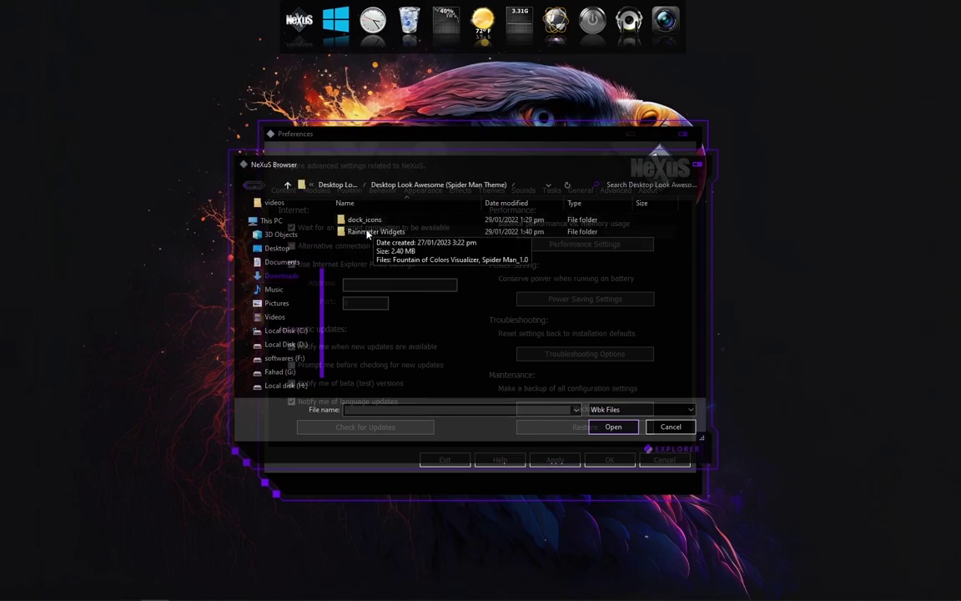
double_click(366, 220)
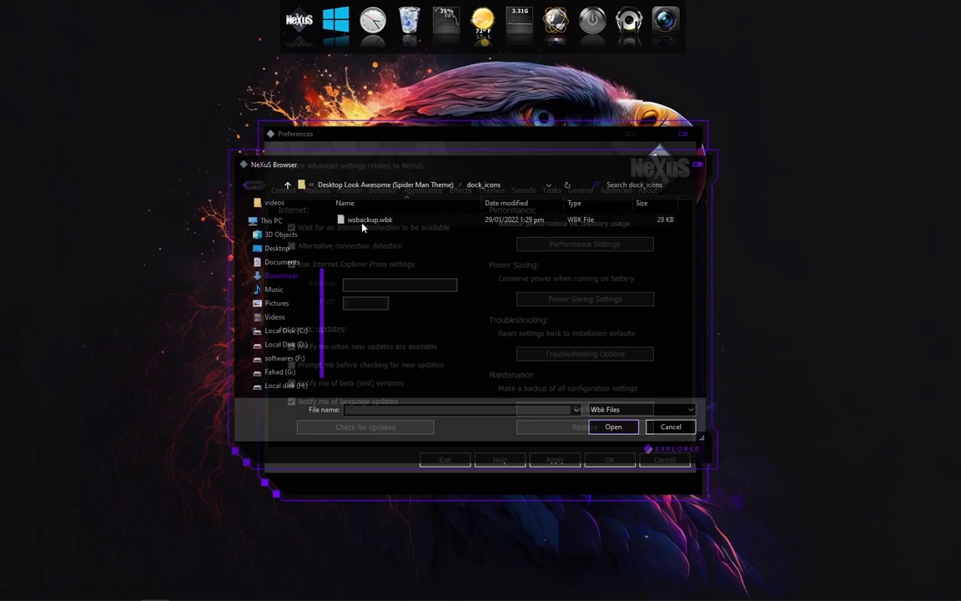
double_click(403, 220)
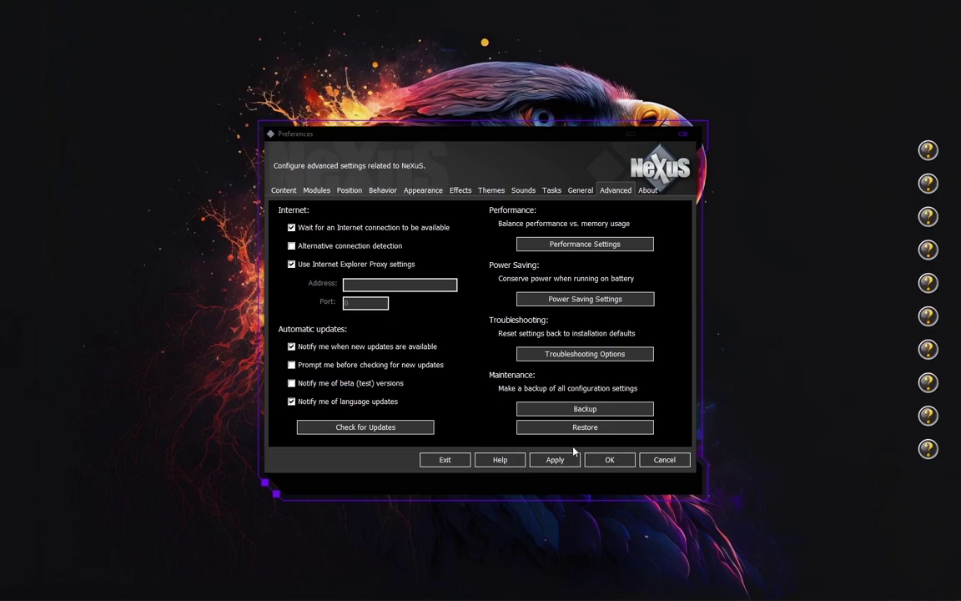
- Set the top dock entry's Start Menu icon to image 1 from the theme's dock_icons folder
click(613, 461)
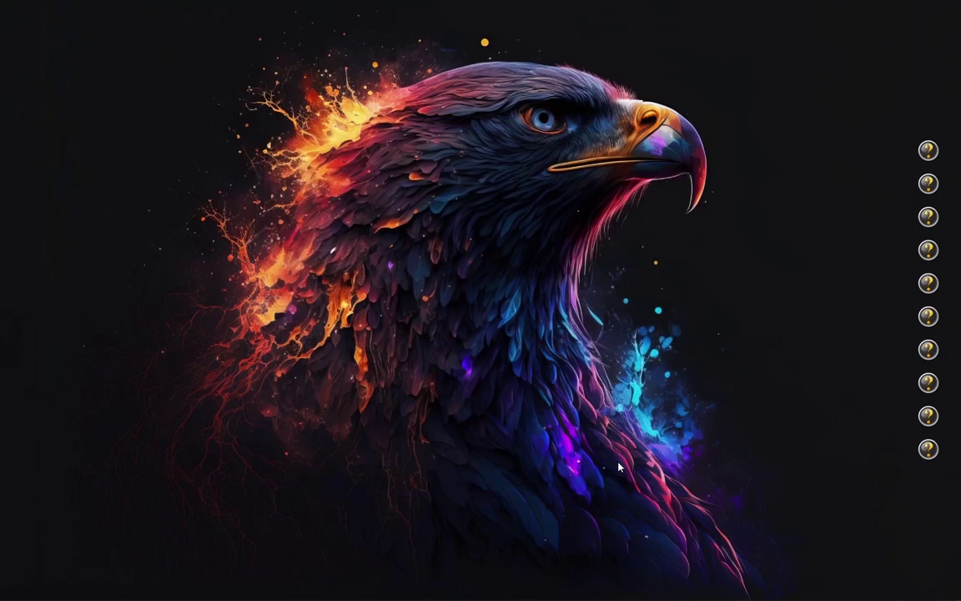
right_click(927, 150)
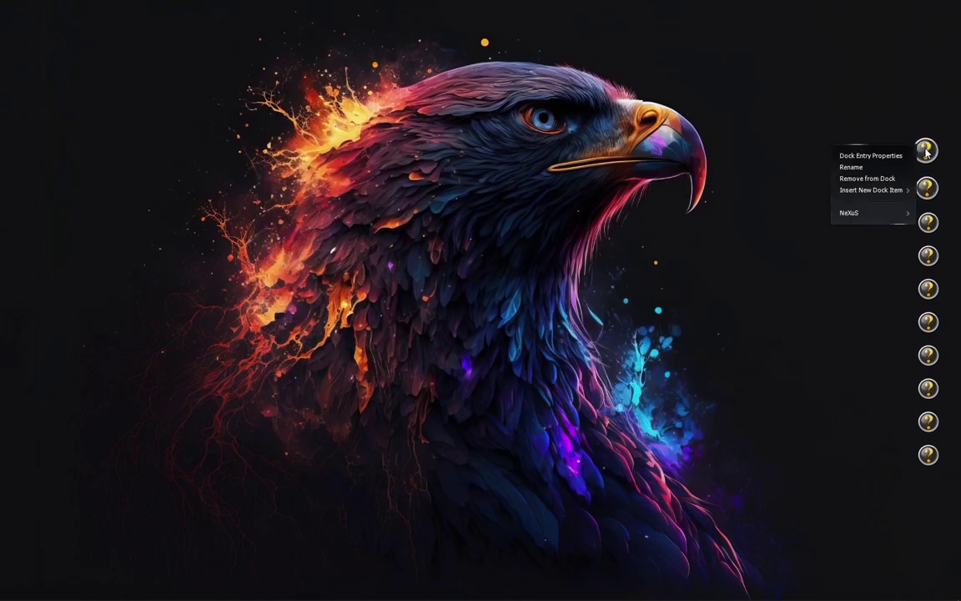
click(869, 158)
click(781, 267)
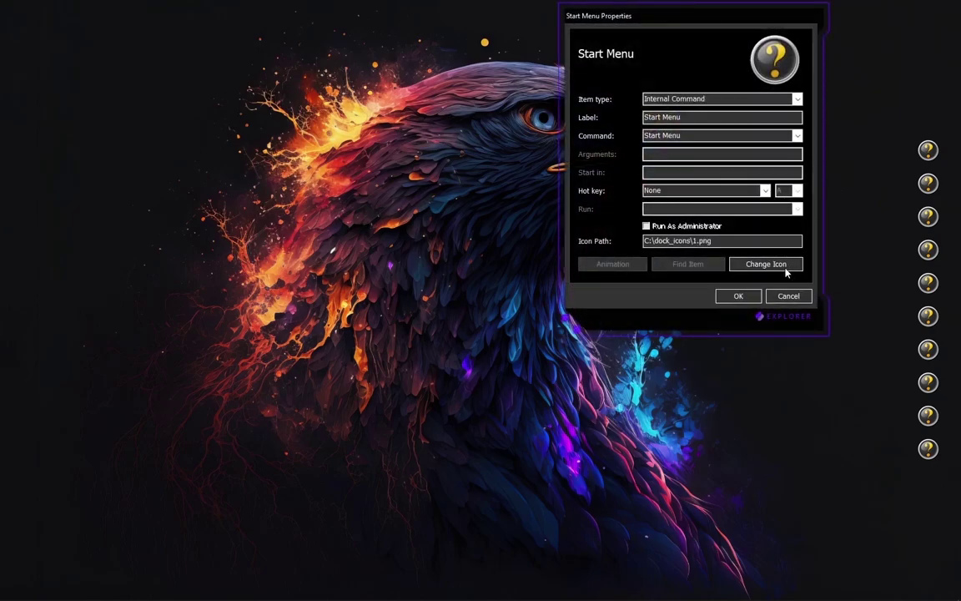
click(705, 197)
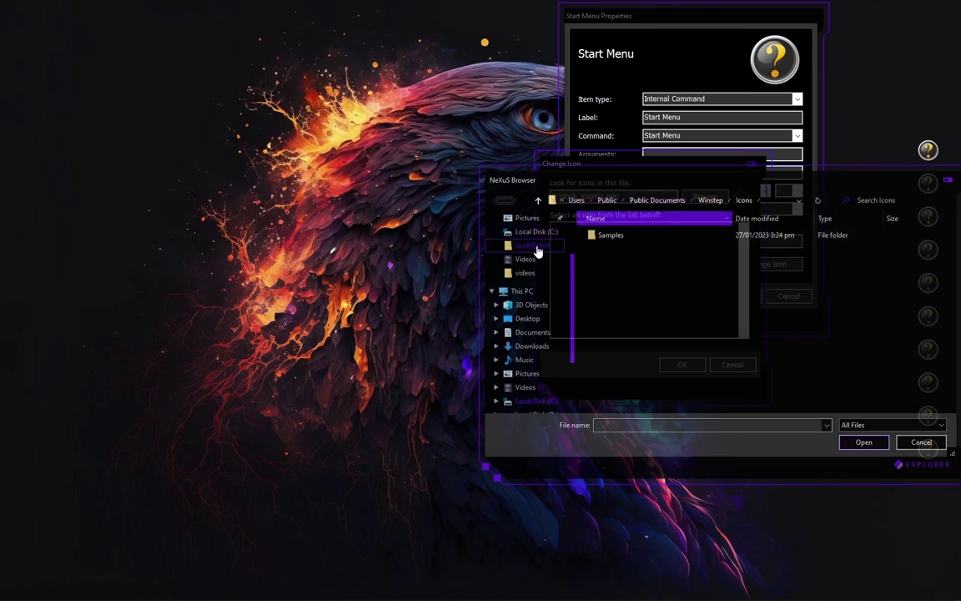
scroll(538, 253, up, 1)
scroll(538, 253, up, 2)
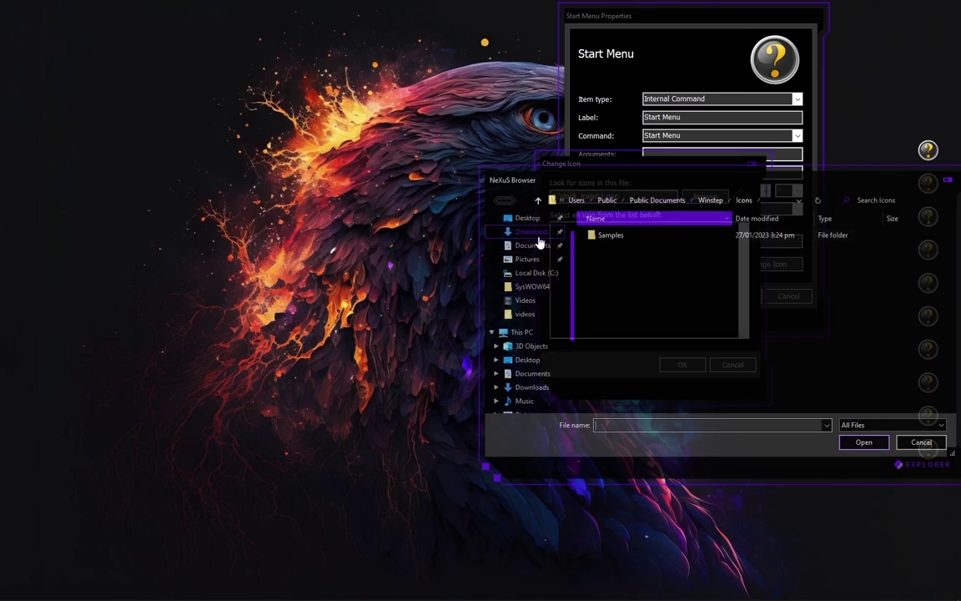
click(540, 241)
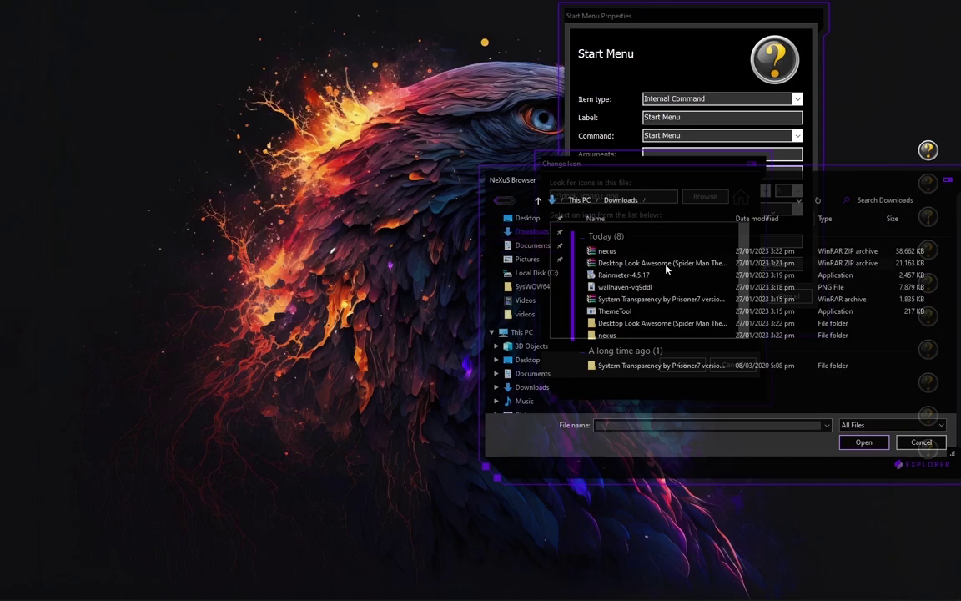
double_click(643, 324)
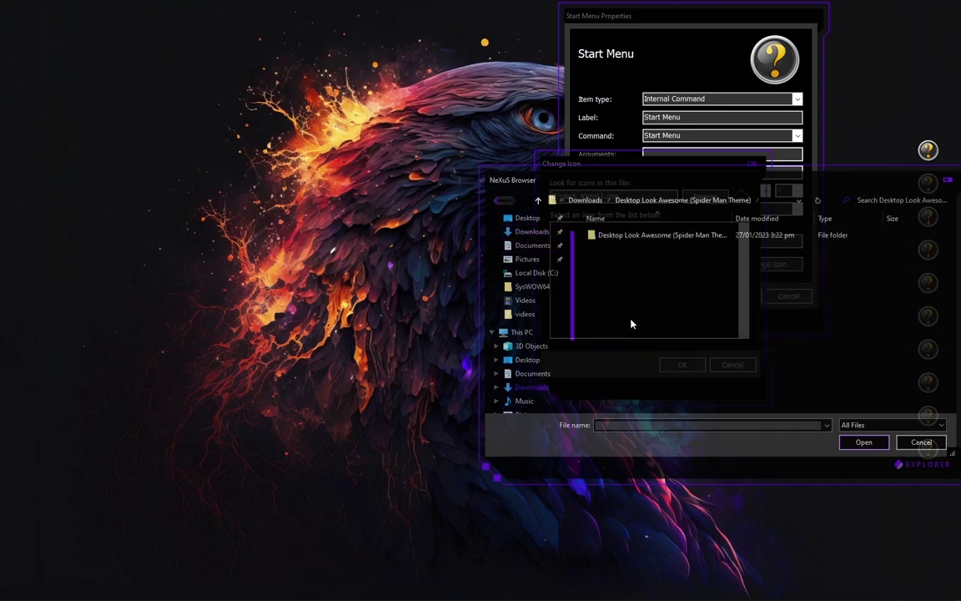
double_click(621, 237)
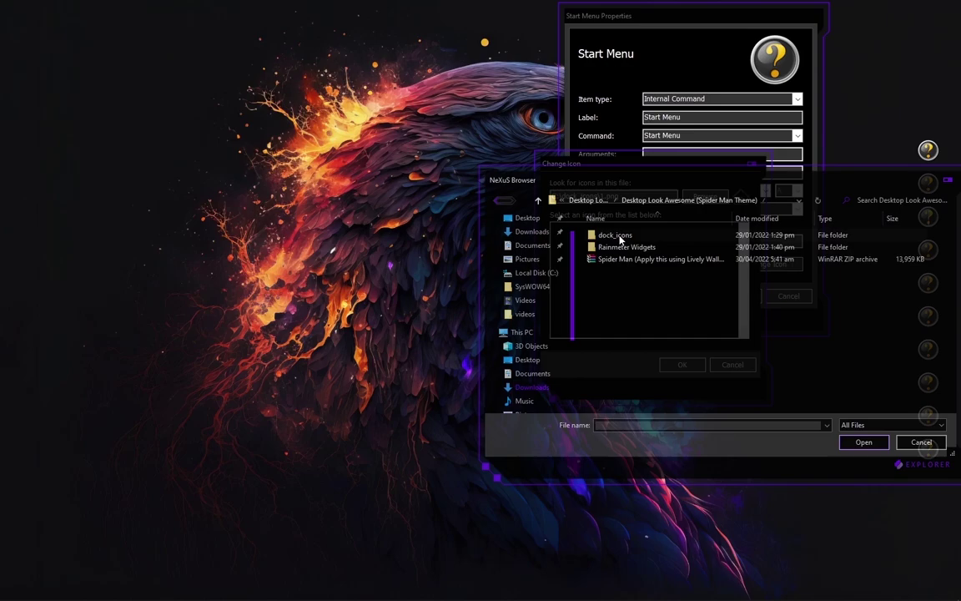
double_click(617, 237)
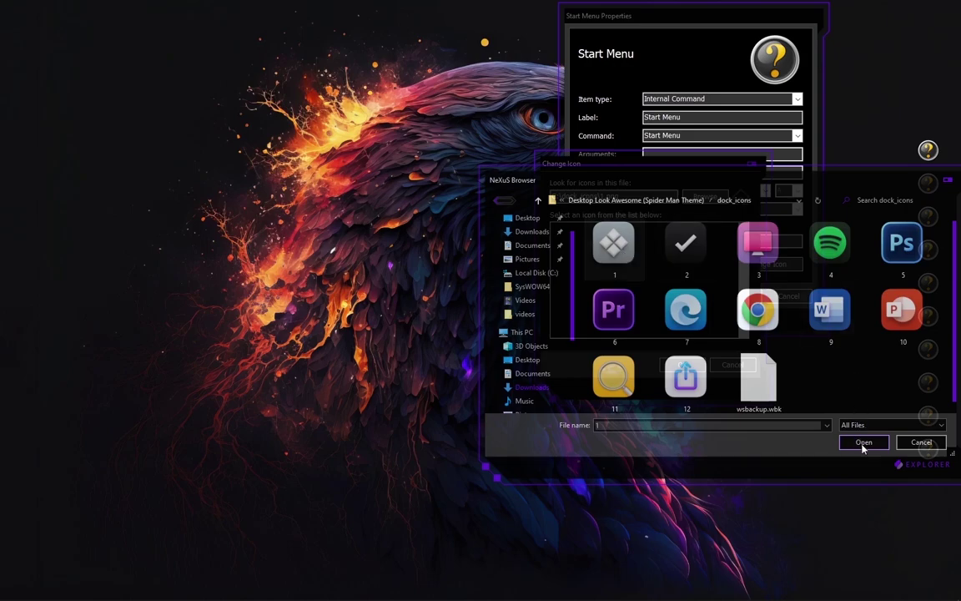
click(697, 363)
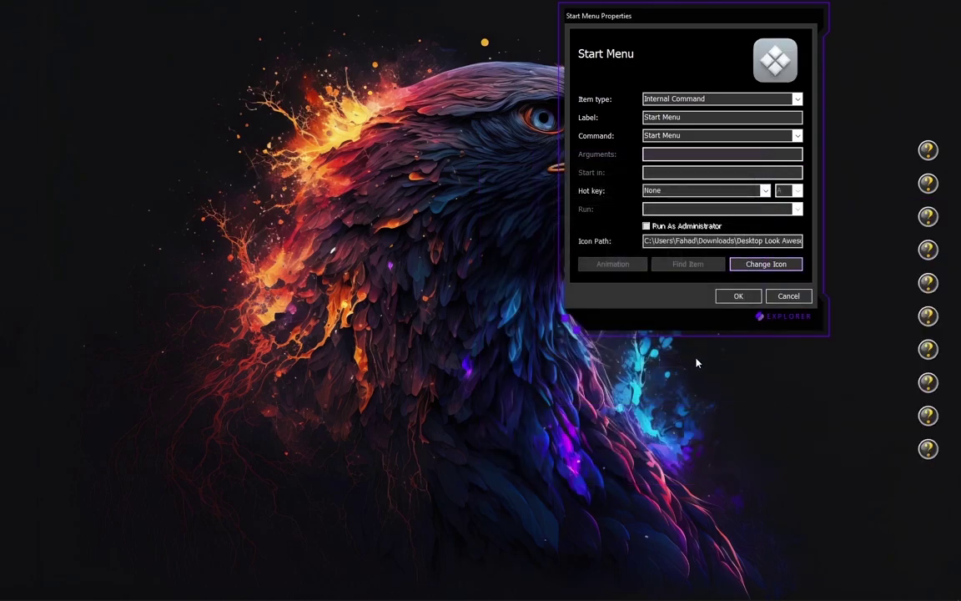
click(734, 295)
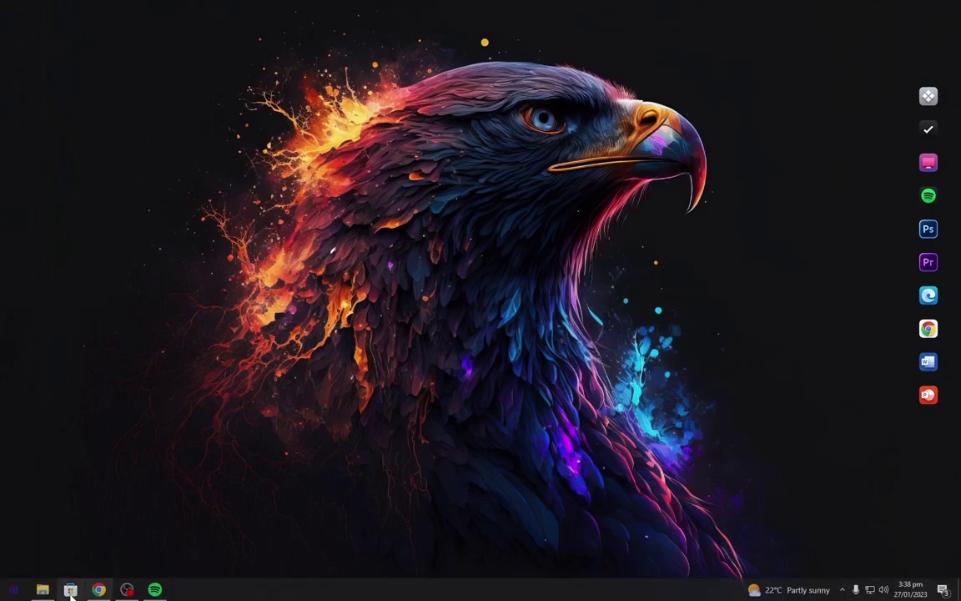
- Open Downloads > Desktop Look Awesome > Rainmeter Widgets maximized, showing large icons
click(43, 589)
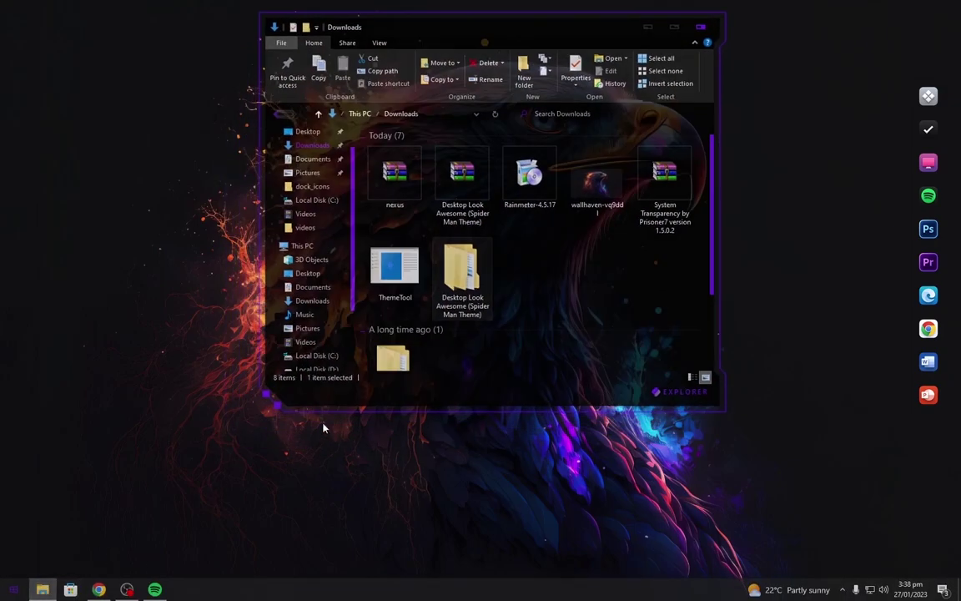
click(674, 27)
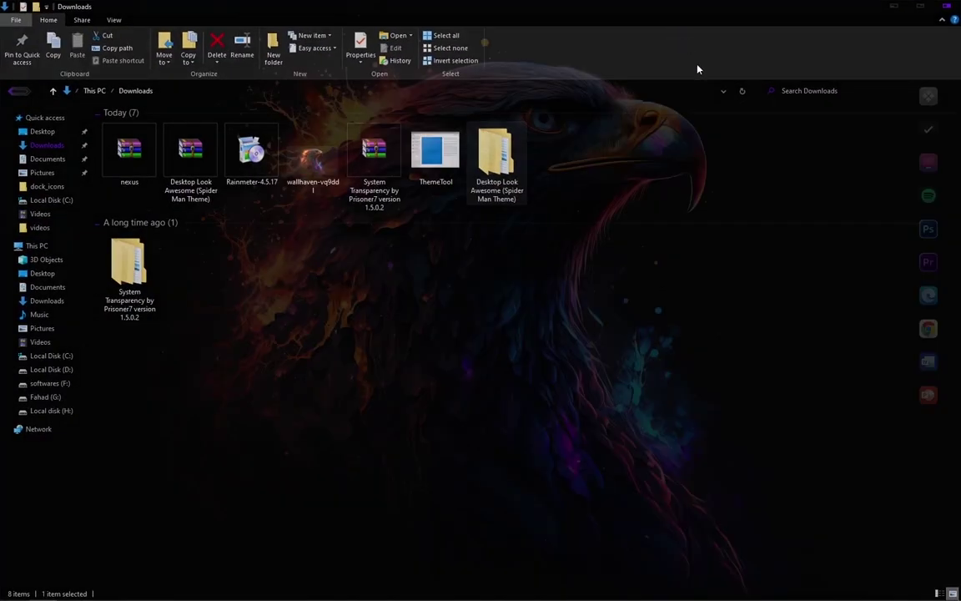
double_click(500, 163)
double_click(205, 126)
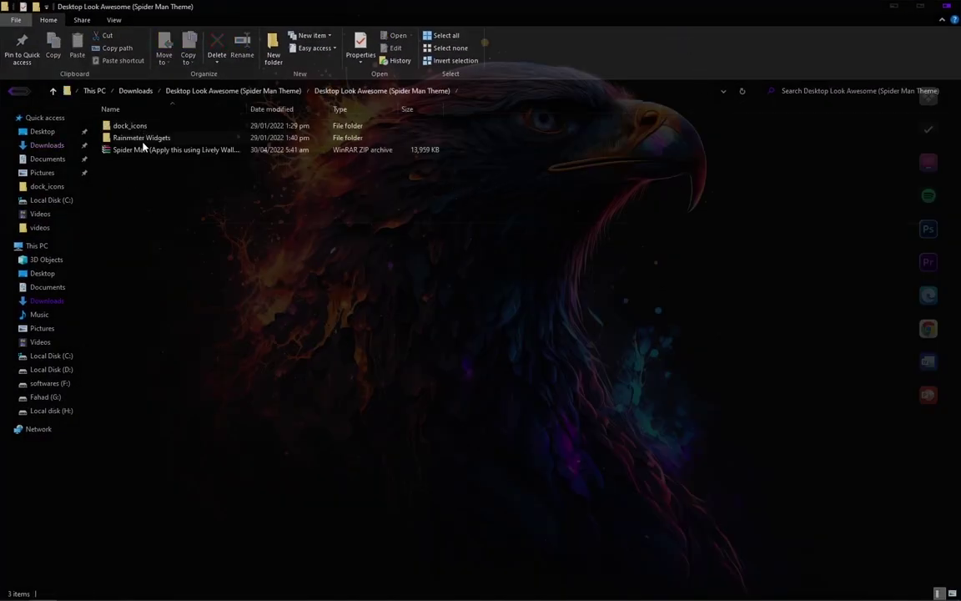
click(143, 144)
double_click(142, 139)
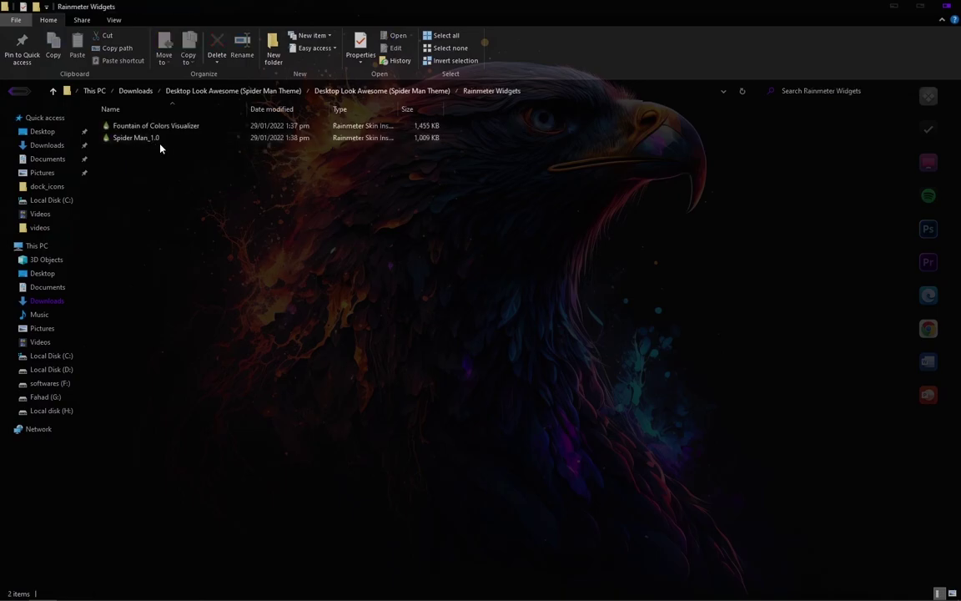
click(952, 592)
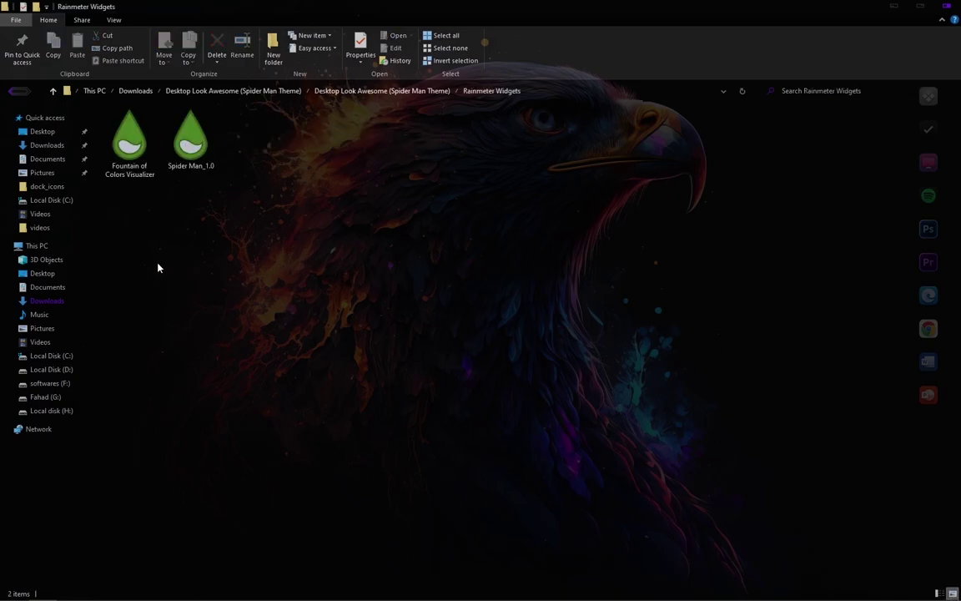
- Install the Fountain of Colors and Spider Man .rmskin skins
double_click(132, 150)
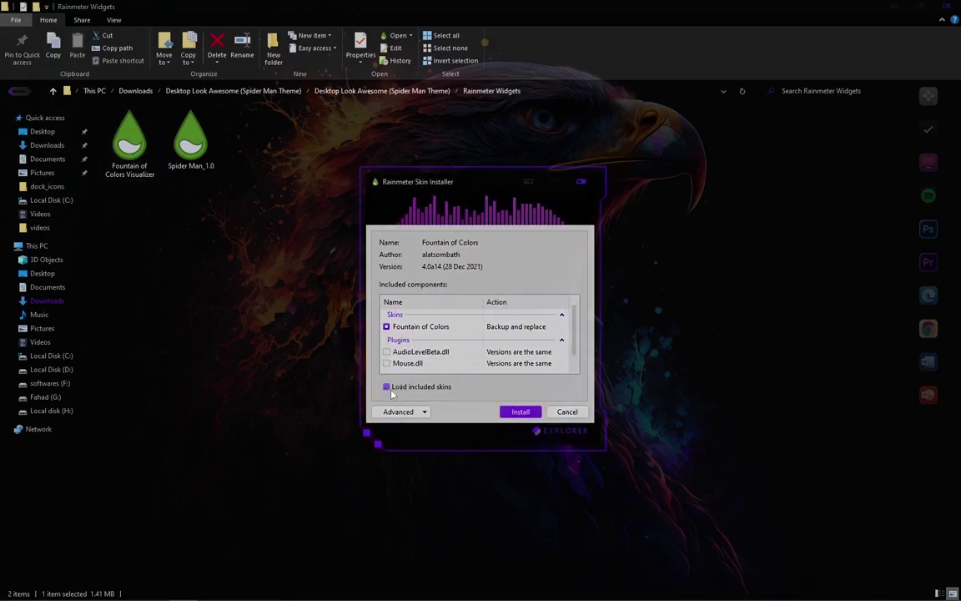
click(523, 412)
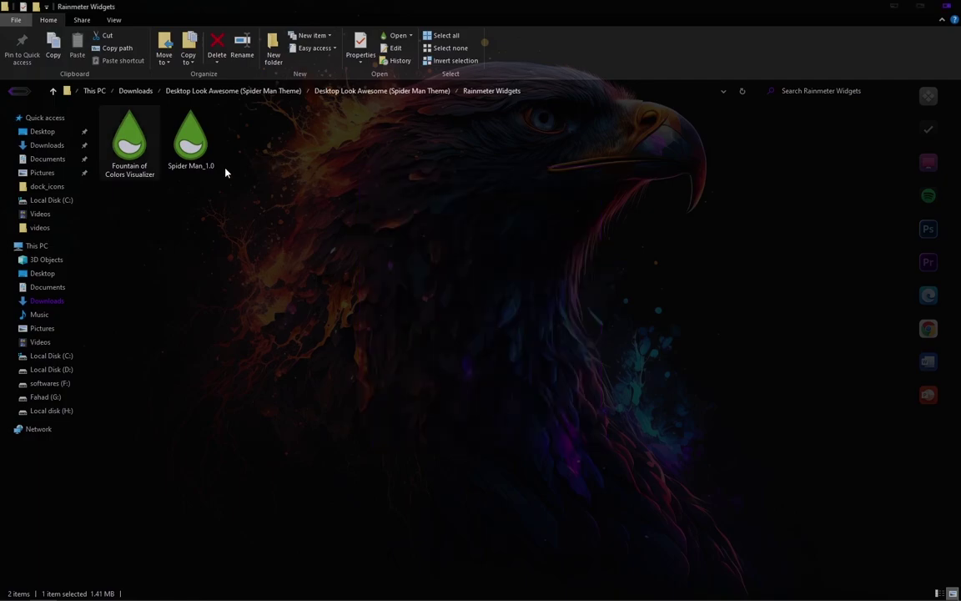
double_click(190, 146)
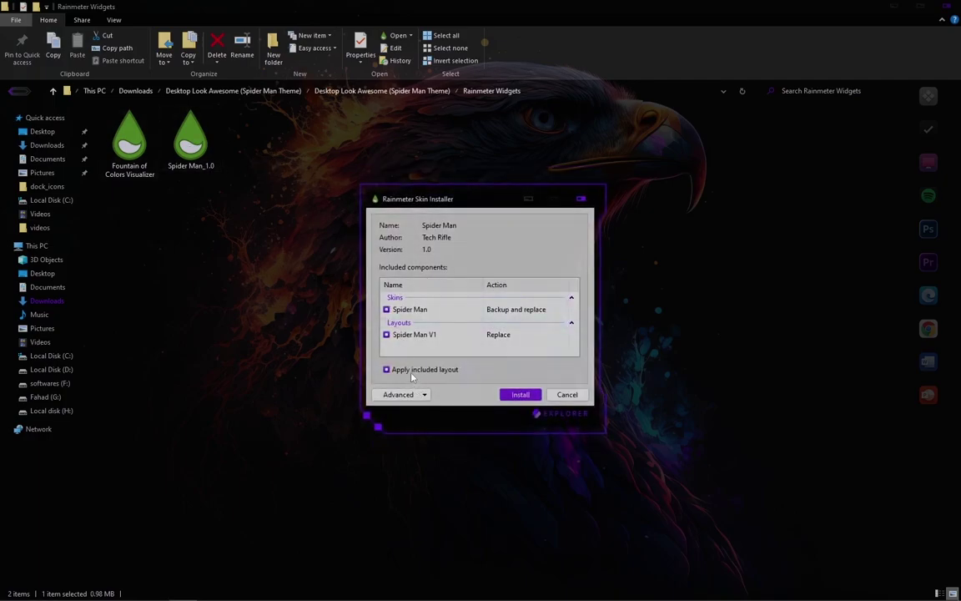
click(523, 395)
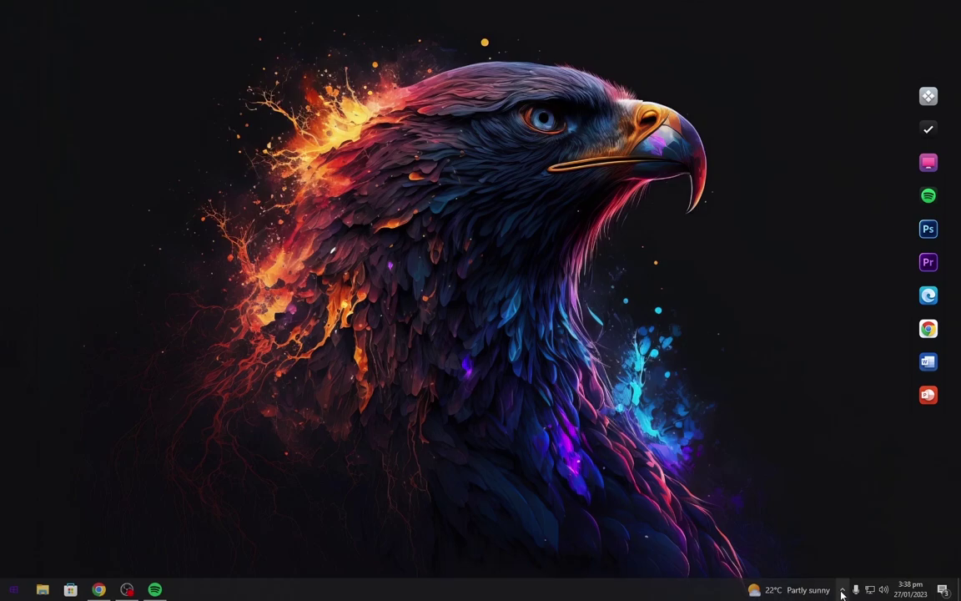
- Load Fountain of Colors.ini from Manage Rainmeter and nudge the visualizer into place
click(843, 590)
click(842, 566)
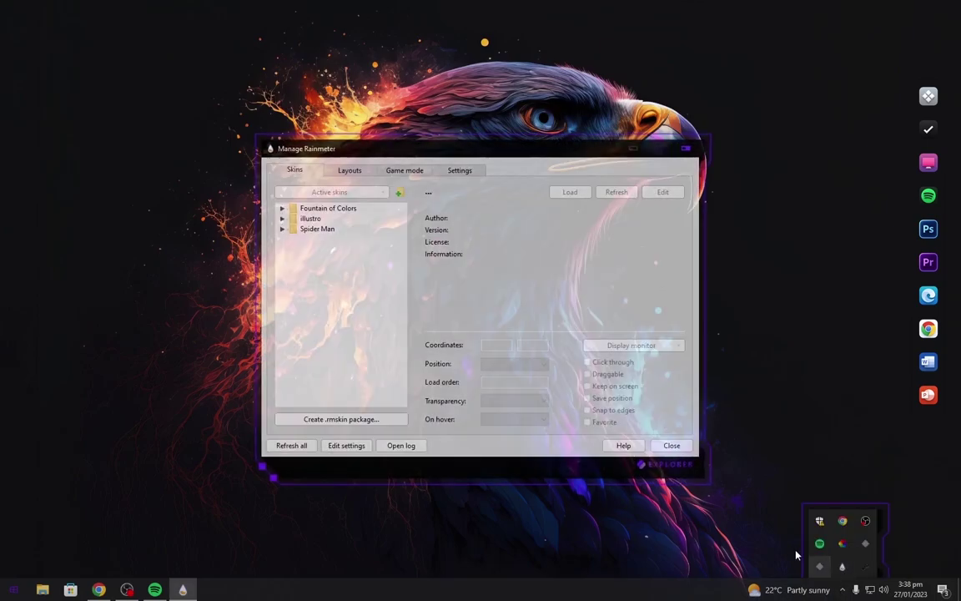
click(280, 208)
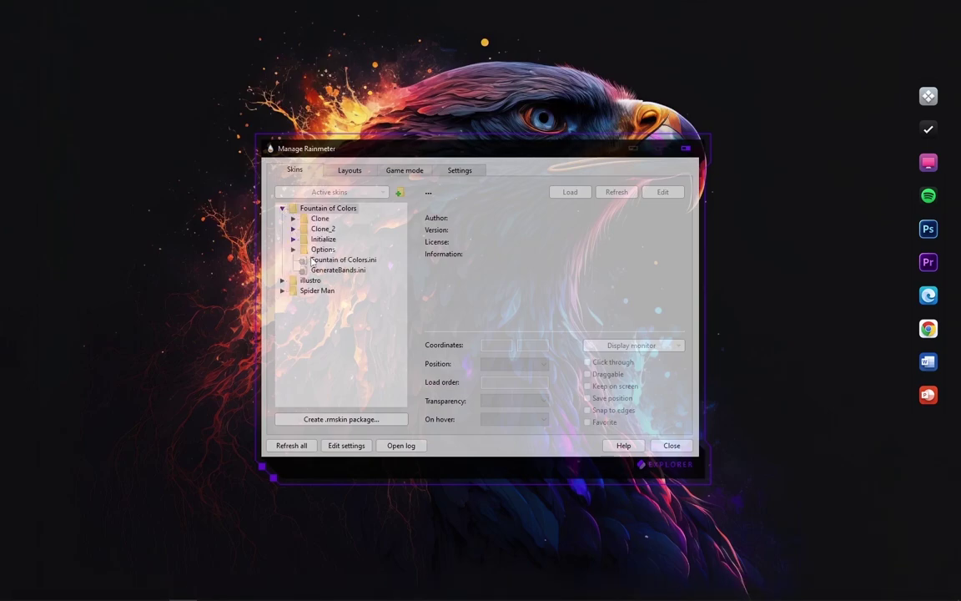
click(315, 260)
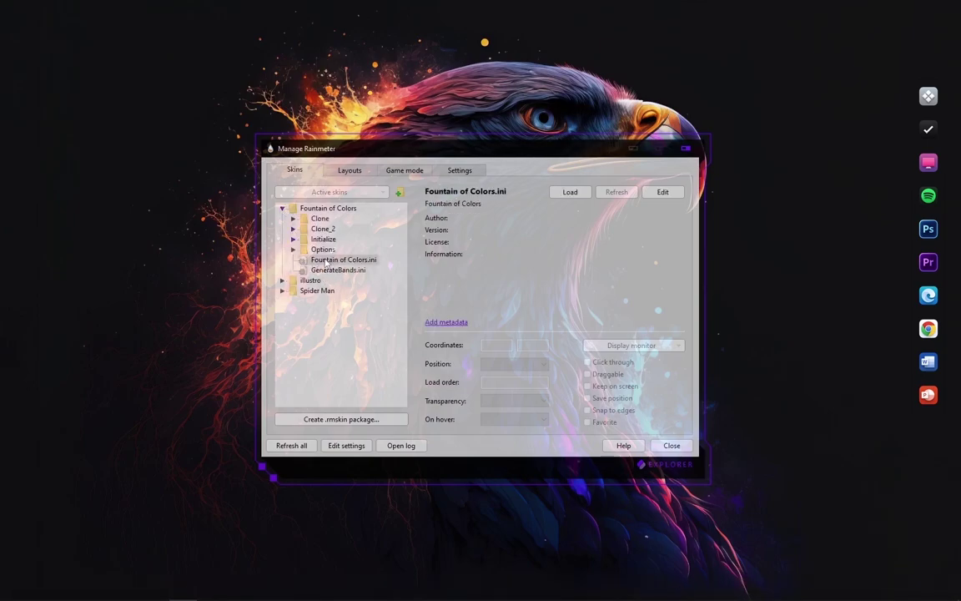
right_click(326, 262)
click(334, 269)
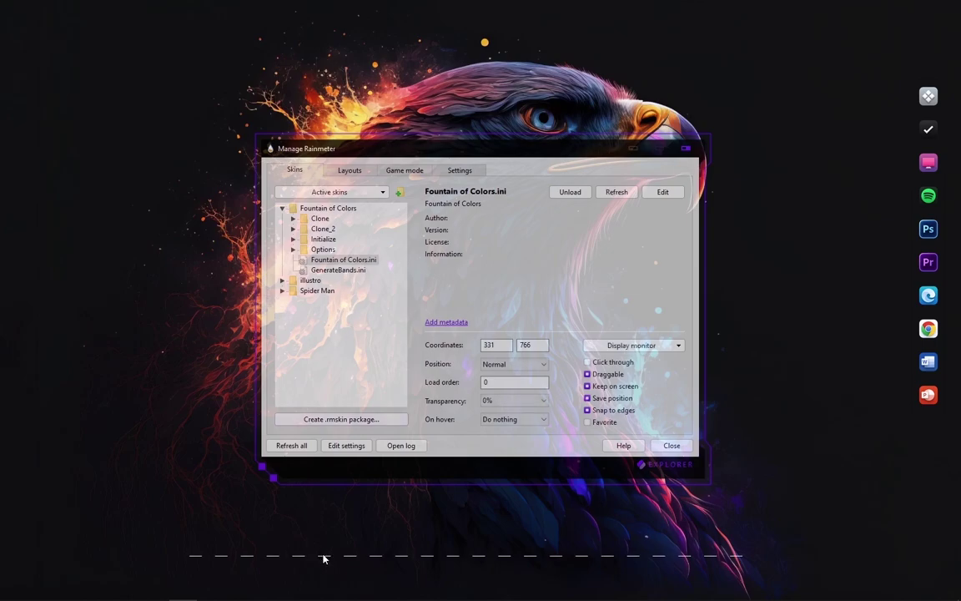
drag(324, 558, 328, 500)
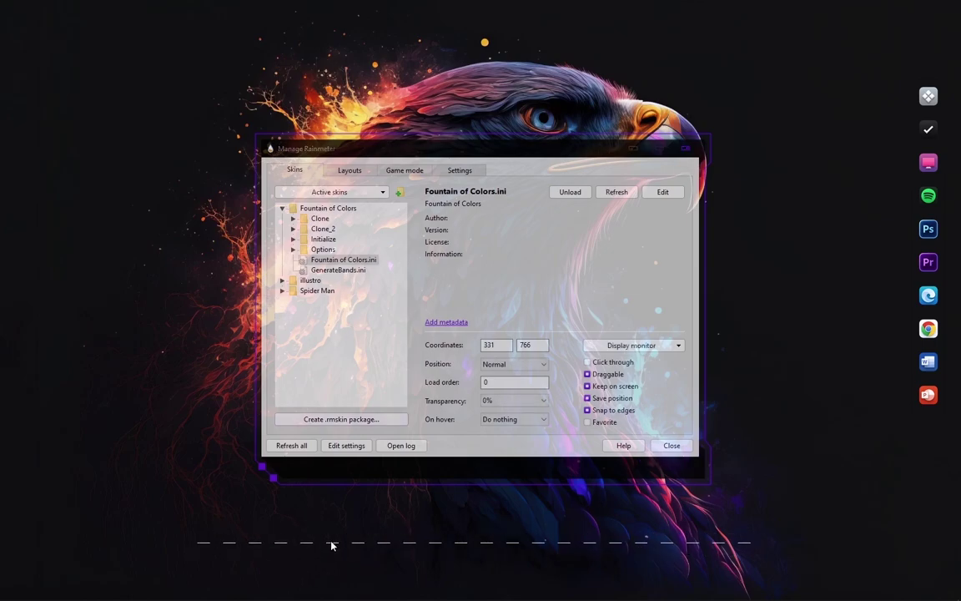
click(293, 249)
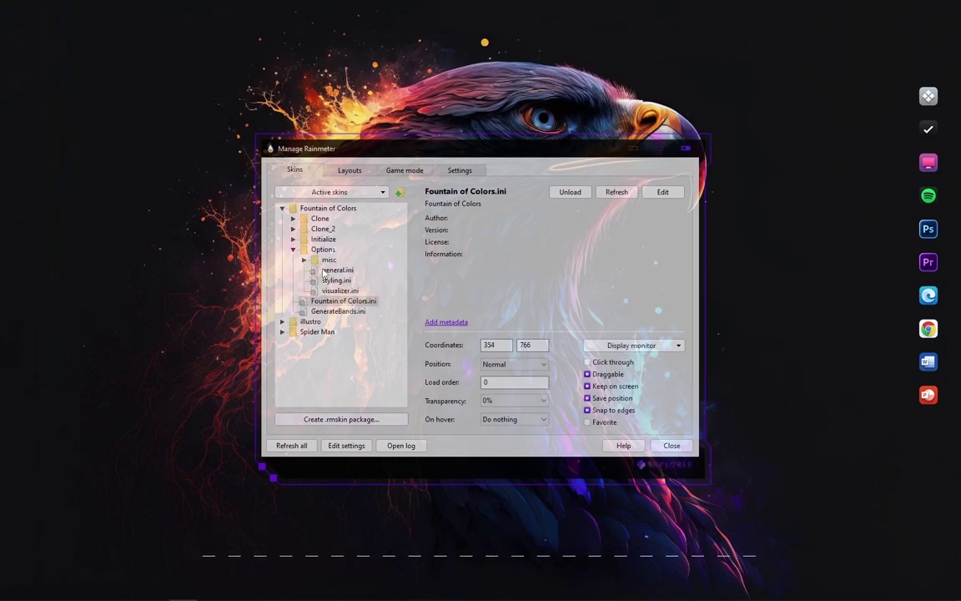
- Load Options general.ini and set the visualizer height to 39px
right_click(324, 272)
click(331, 278)
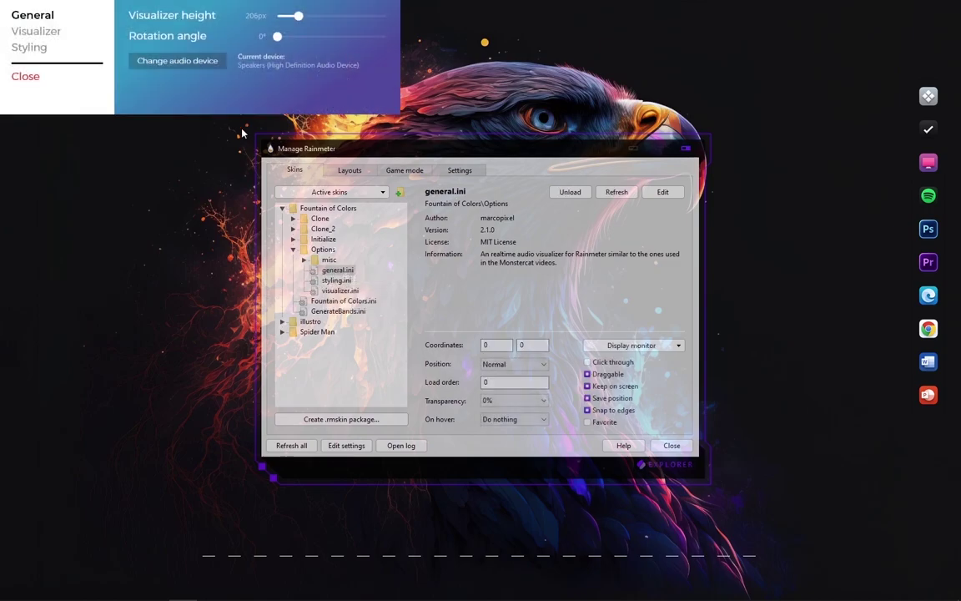
click(281, 18)
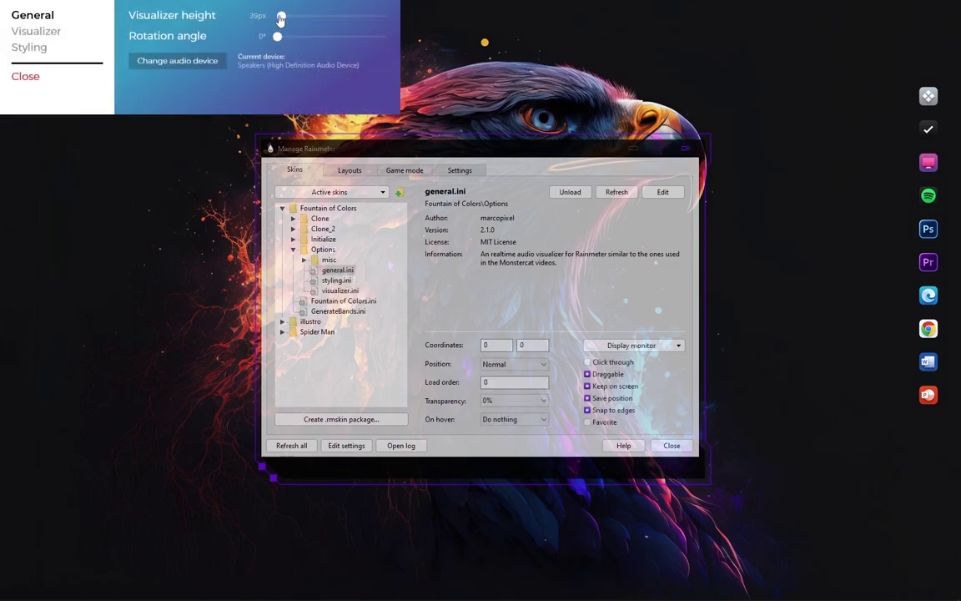
drag(282, 18, 282, 18)
- Set the visualizer bars to 4px width, 8px gap and a count of 7
click(42, 33)
click(282, 24)
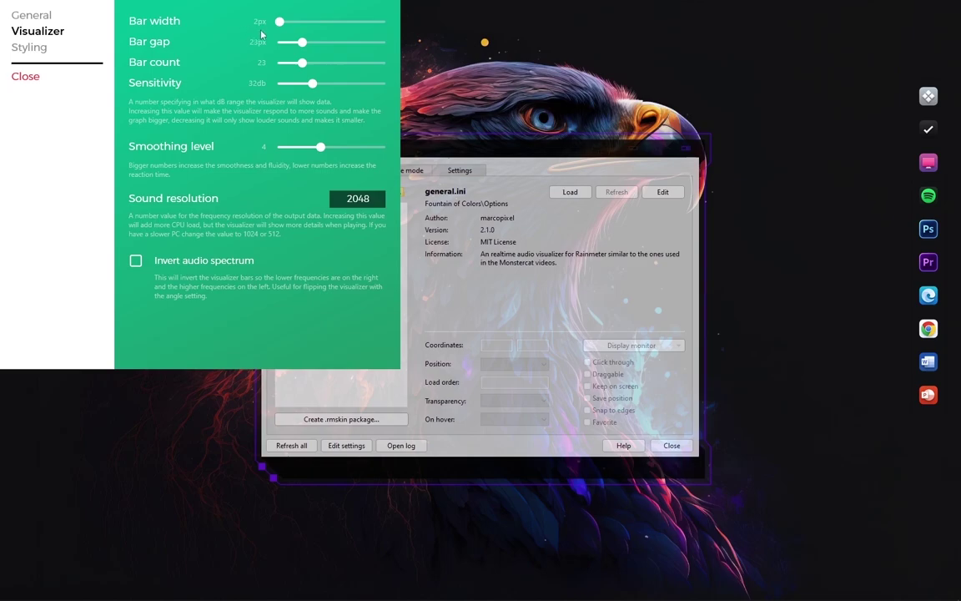
click(286, 43)
click(285, 64)
- Choose the white skin colour under Styling and close the settings panel
click(37, 50)
click(363, 76)
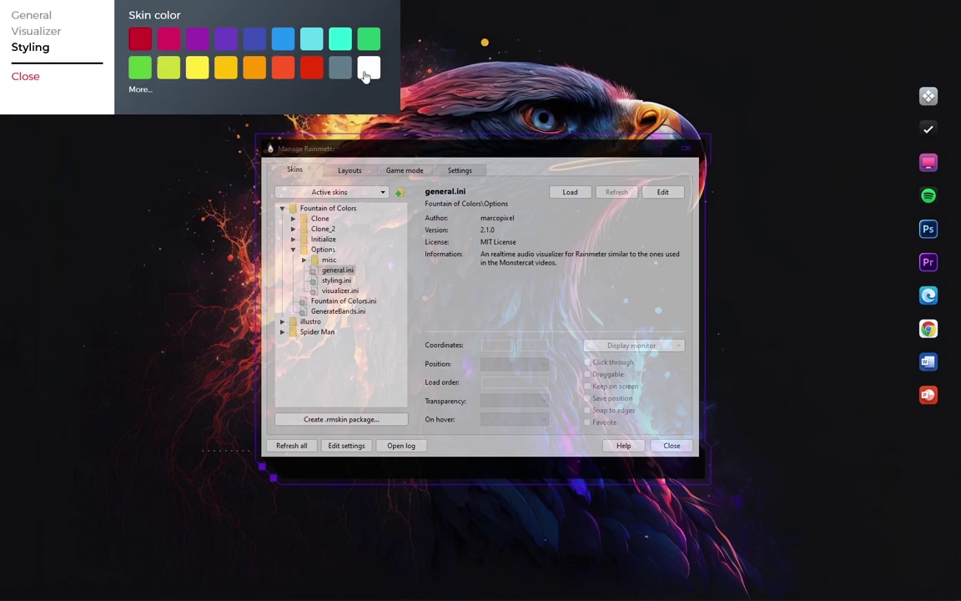
click(17, 76)
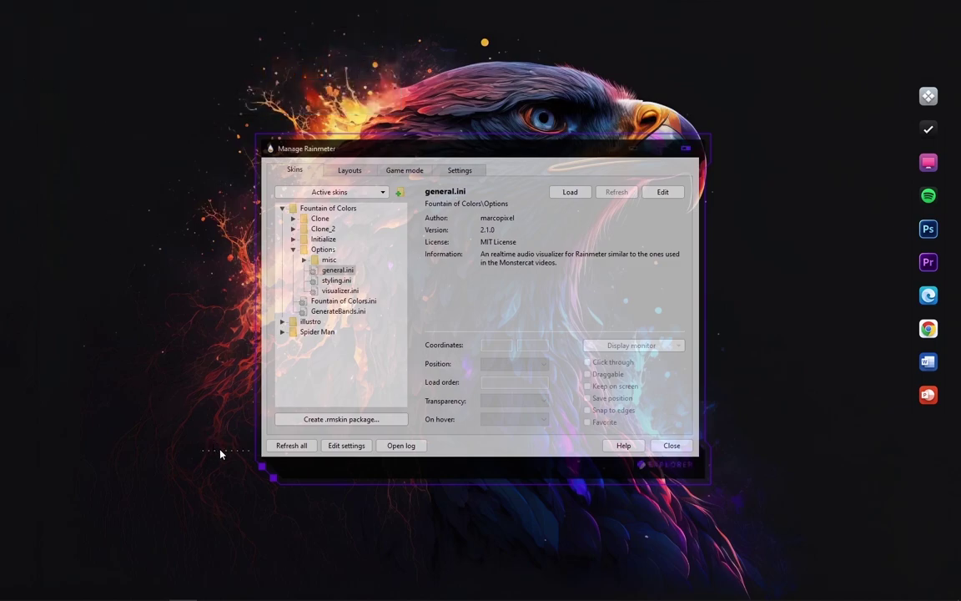
click(142, 353)
- Load the Spider Man V1 layout from the Layouts list and close Manage Rainmeter
click(350, 170)
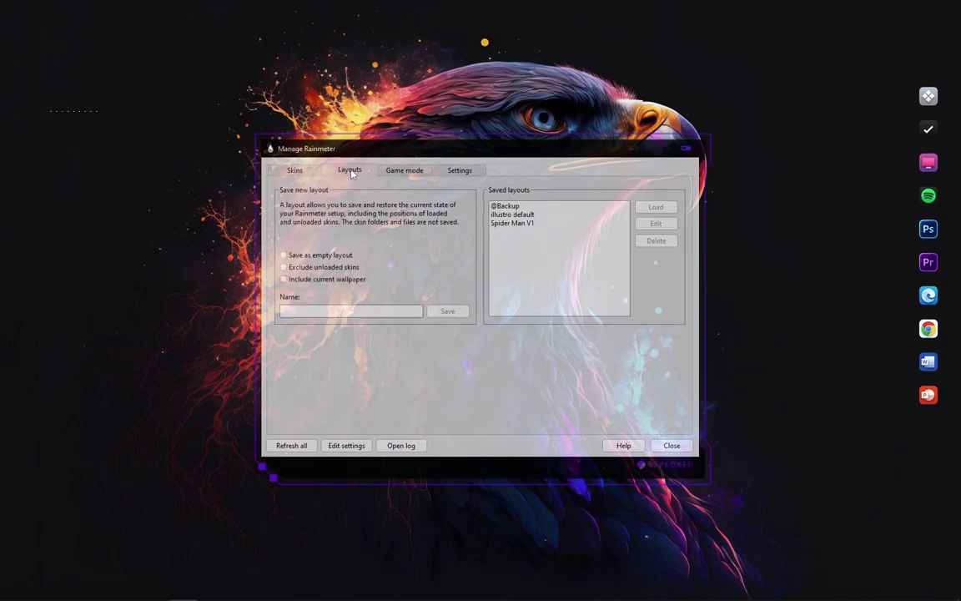
click(517, 224)
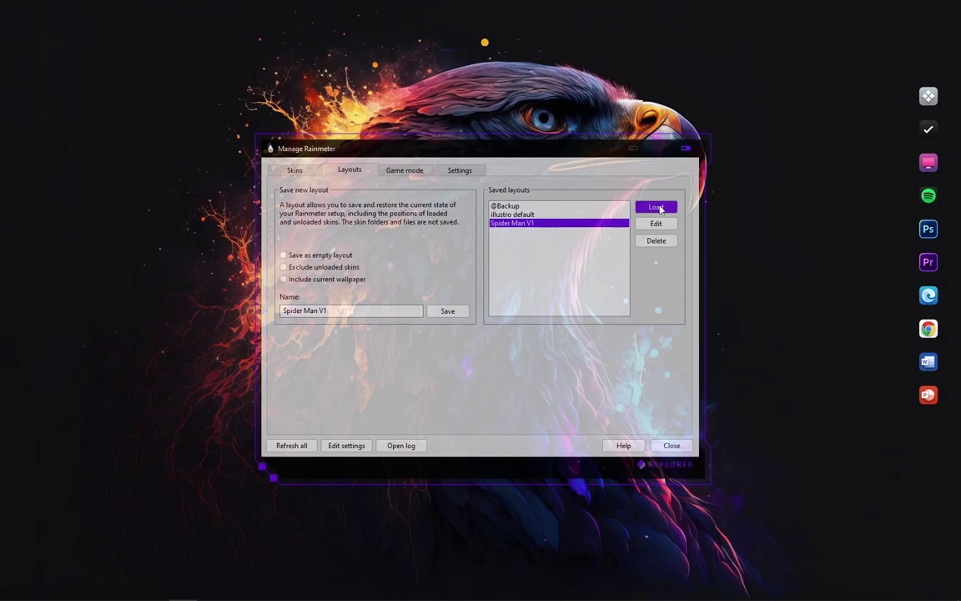
click(659, 208)
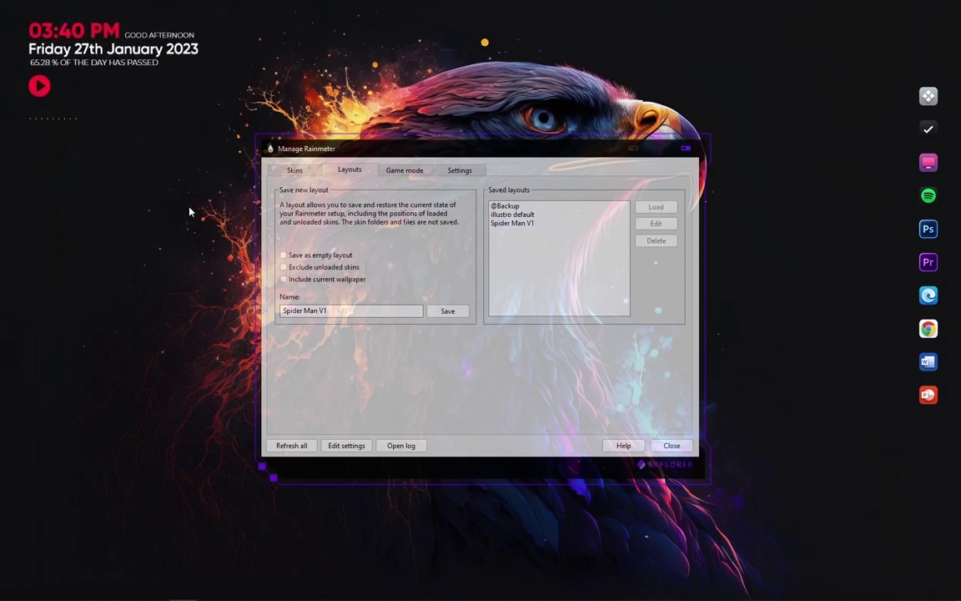
click(685, 151)
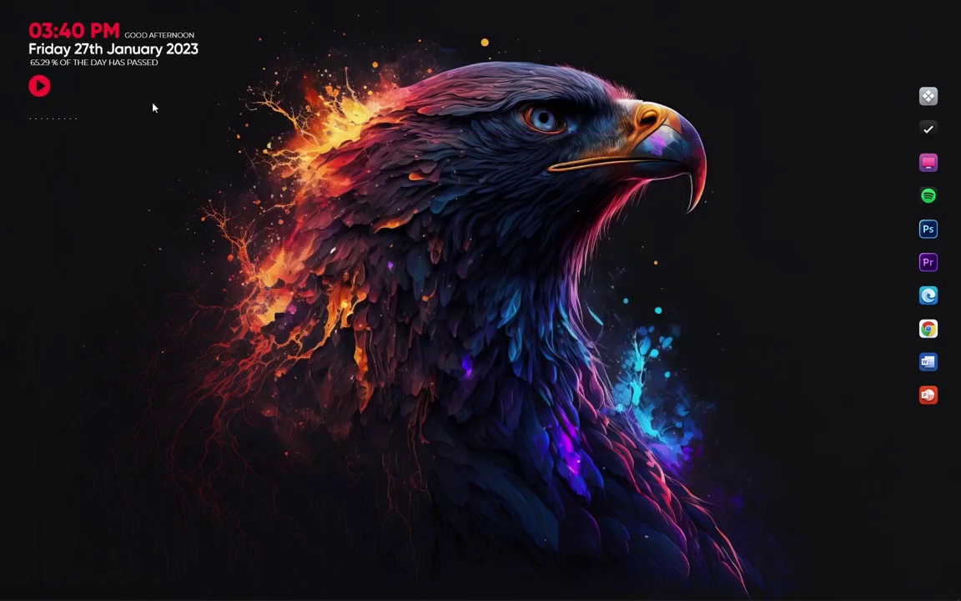
- Play Tinariwen's 'Oualahila Ar Tesninam' in Spotify and minimize it so the widget's visualizer shows it
click(154, 595)
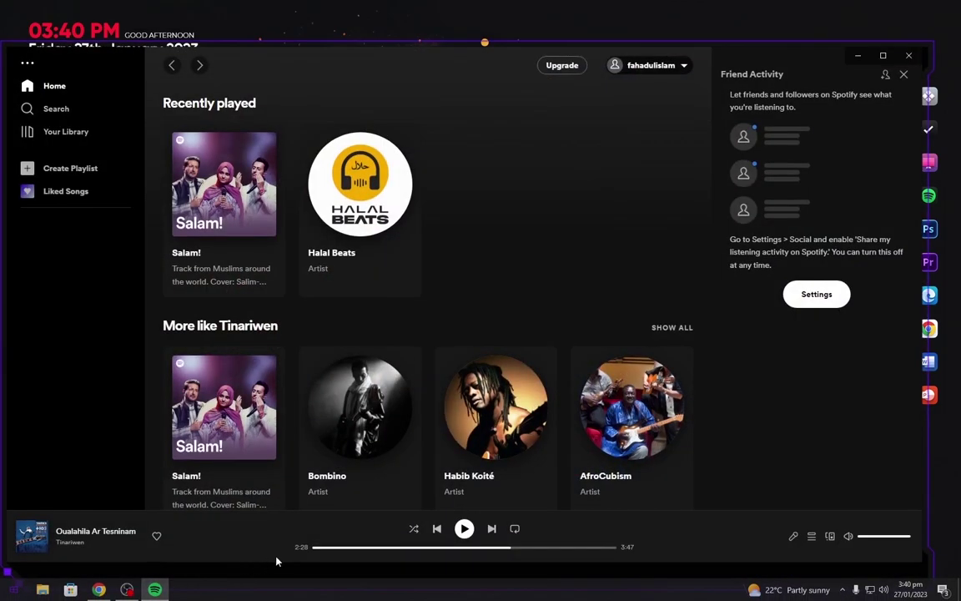
click(464, 528)
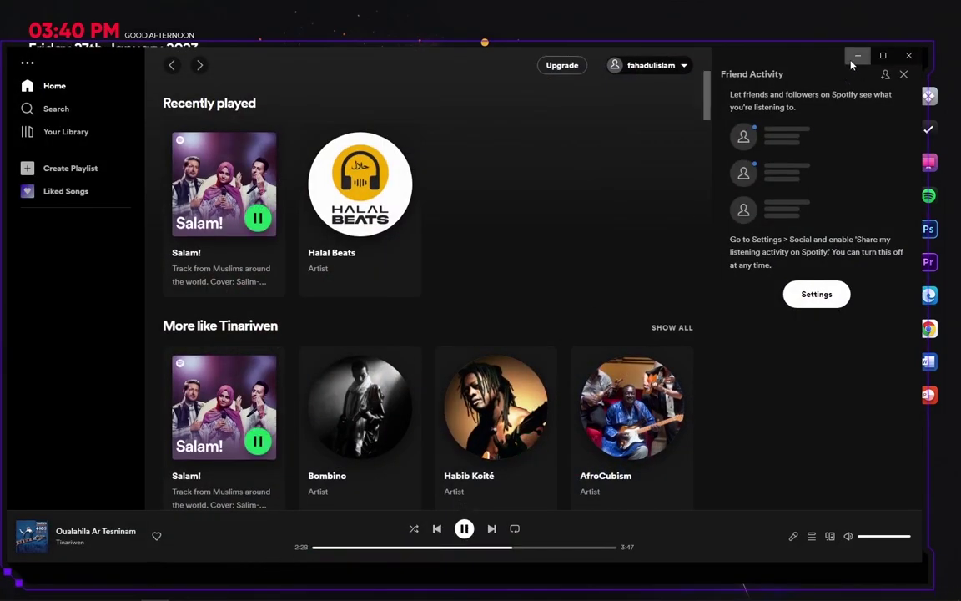
click(857, 55)
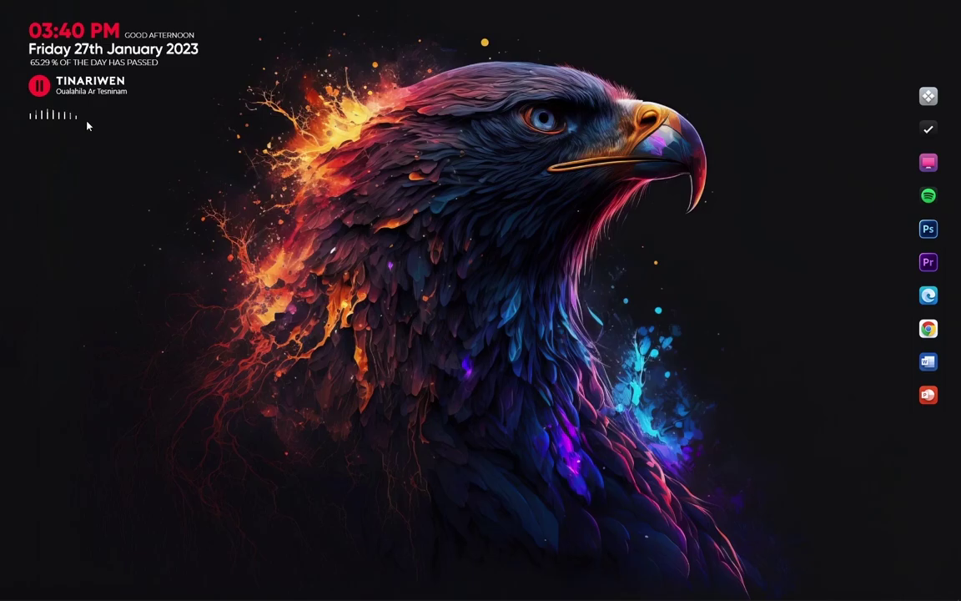